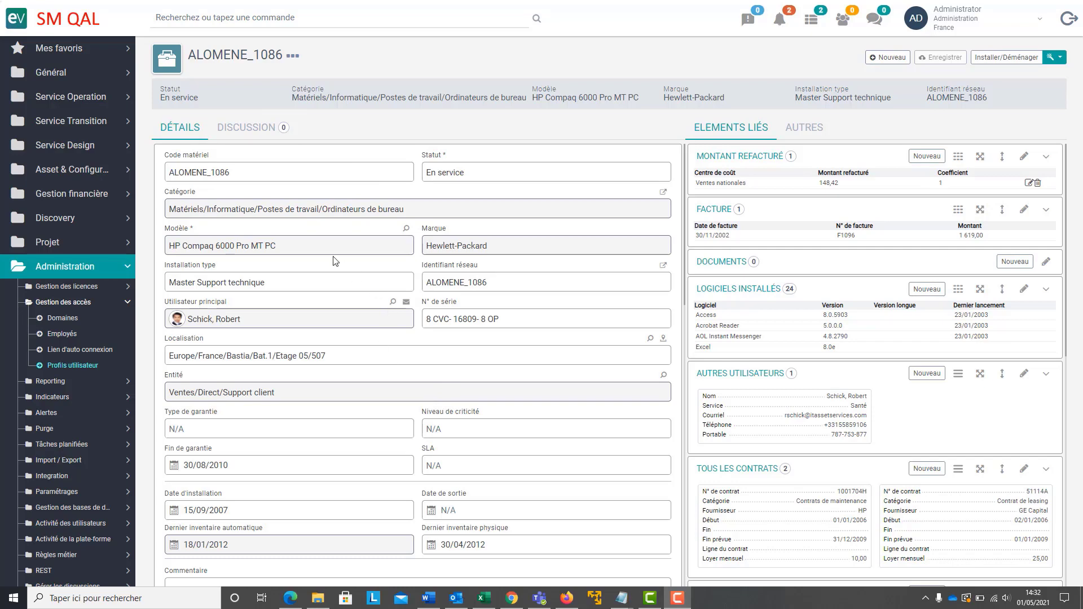
Open the Administration user profile to examine its display-editing rights.
scroll(335, 261, down, 5)
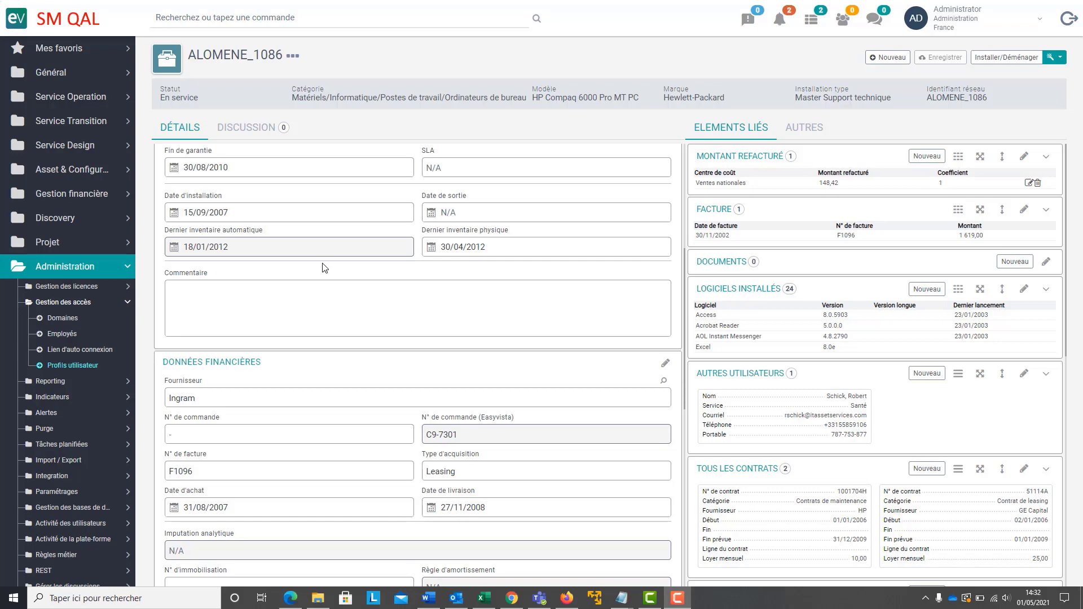
scroll(324, 268, up, 5)
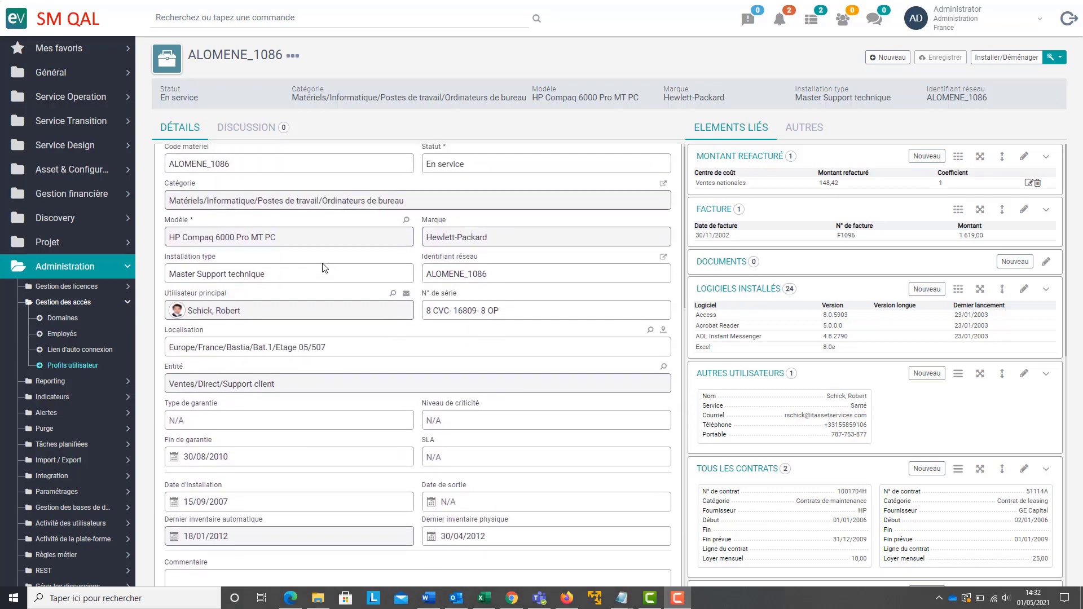
scroll(384, 238, up, 1)
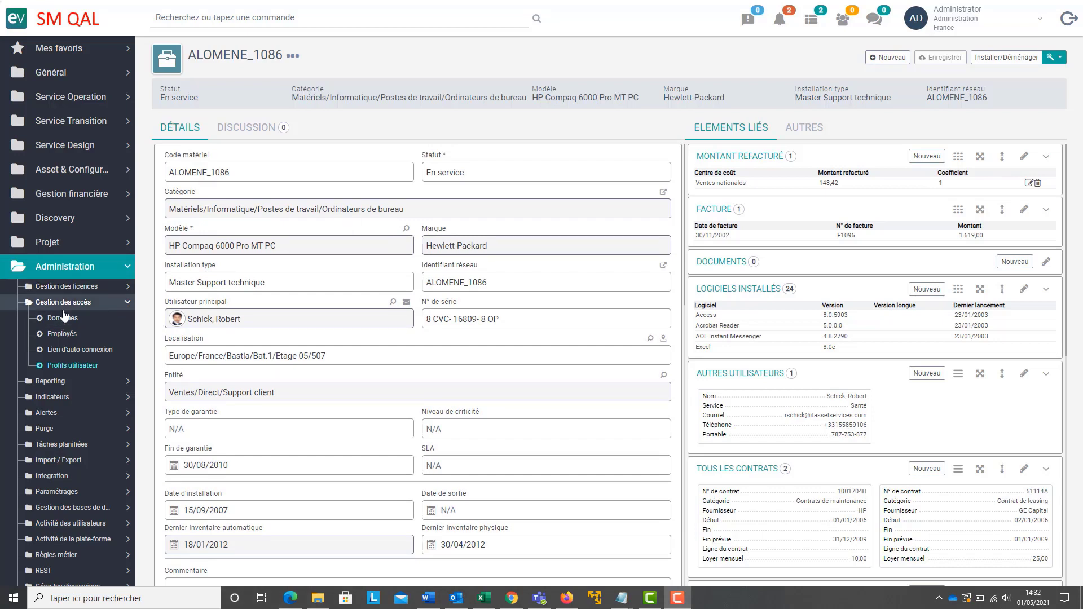
click(71, 366)
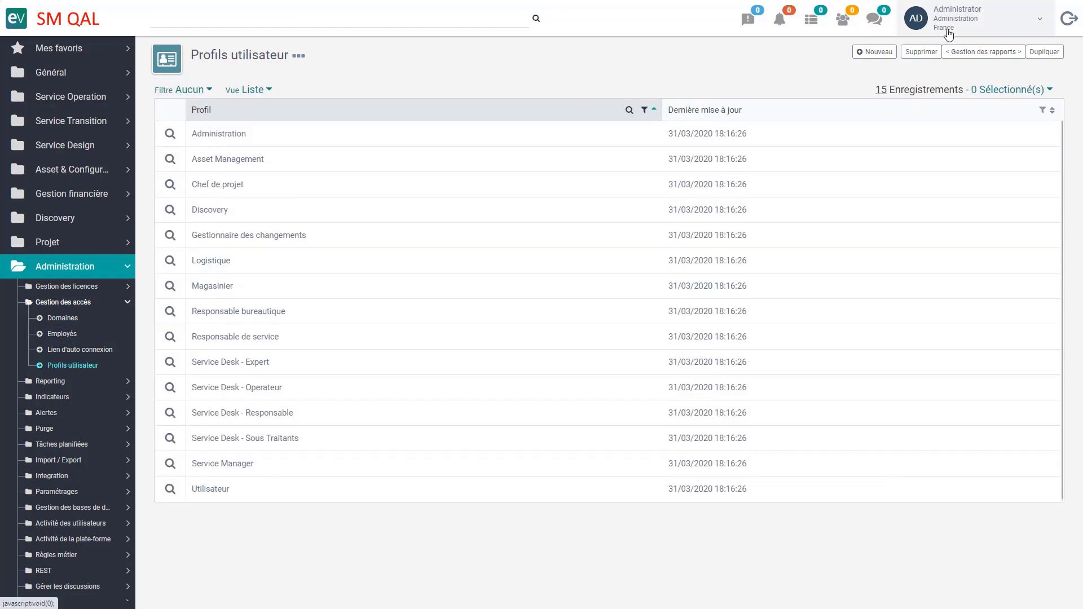
click(170, 134)
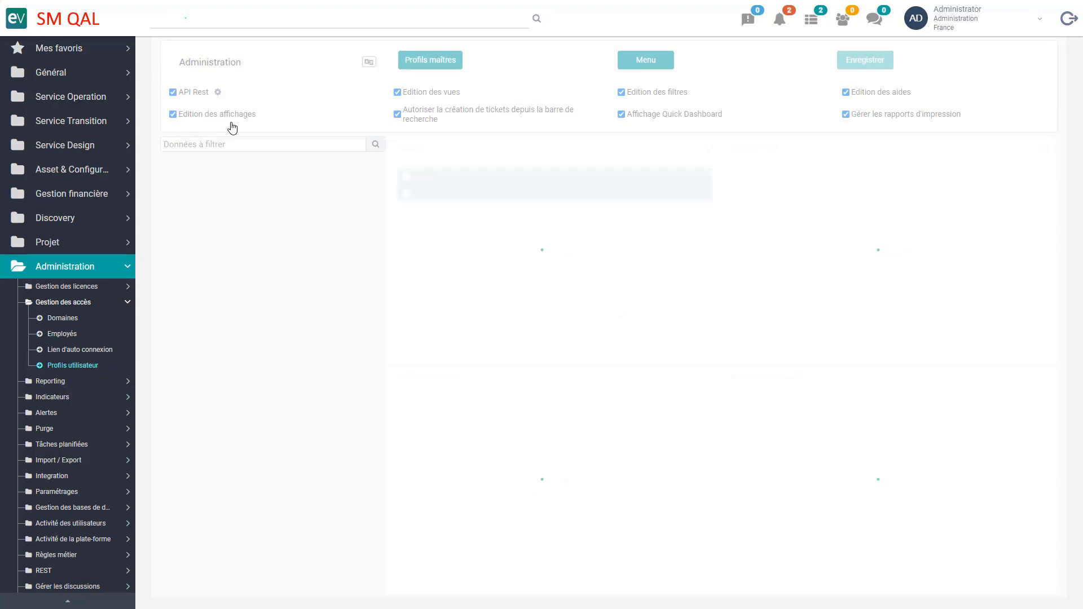
Reopen the ALOMENE_1086 equipment record and examine its location, warranty, criticality level and SLA fields.
click(230, 18)
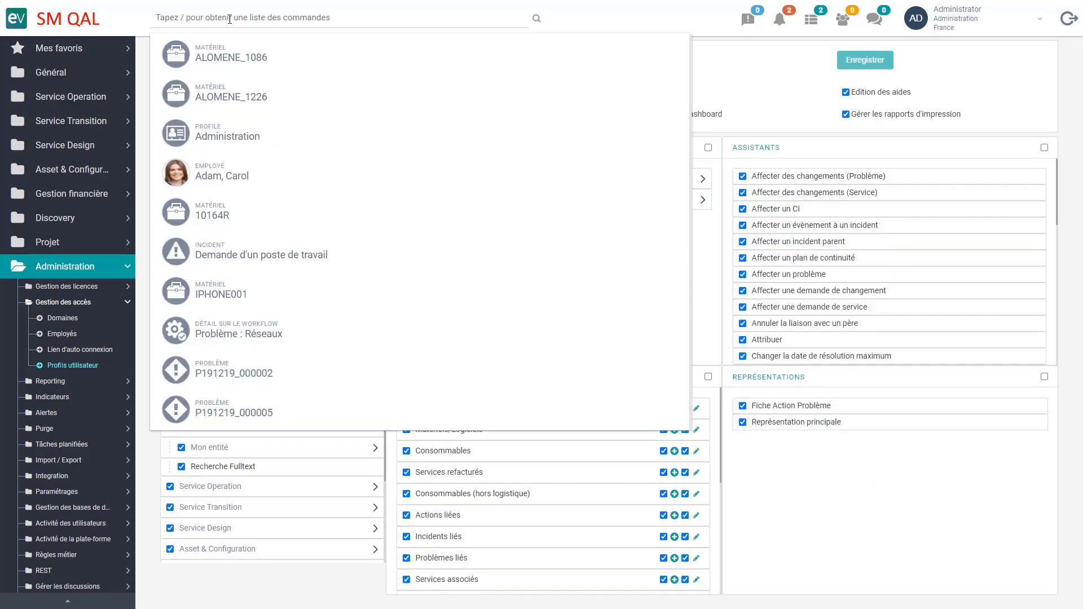
click(214, 54)
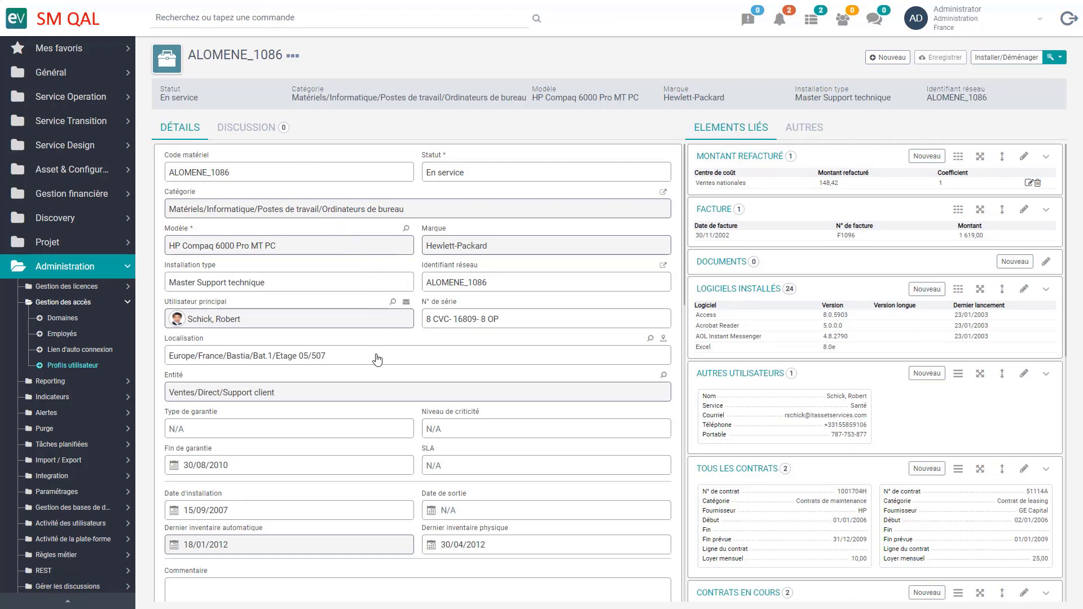
scroll(378, 366, down, 1)
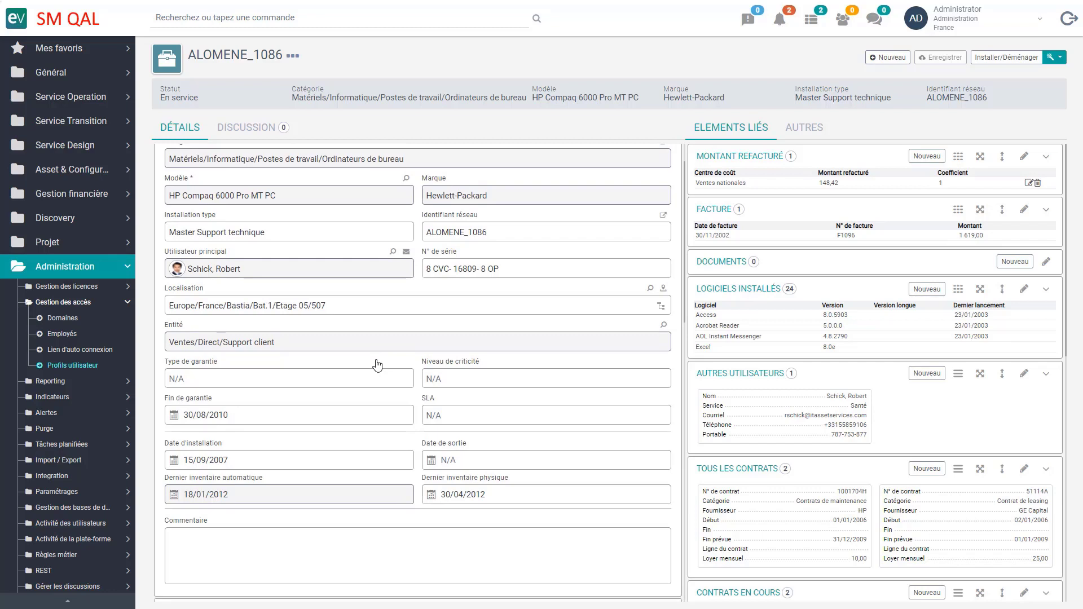
scroll(377, 335, down, 1)
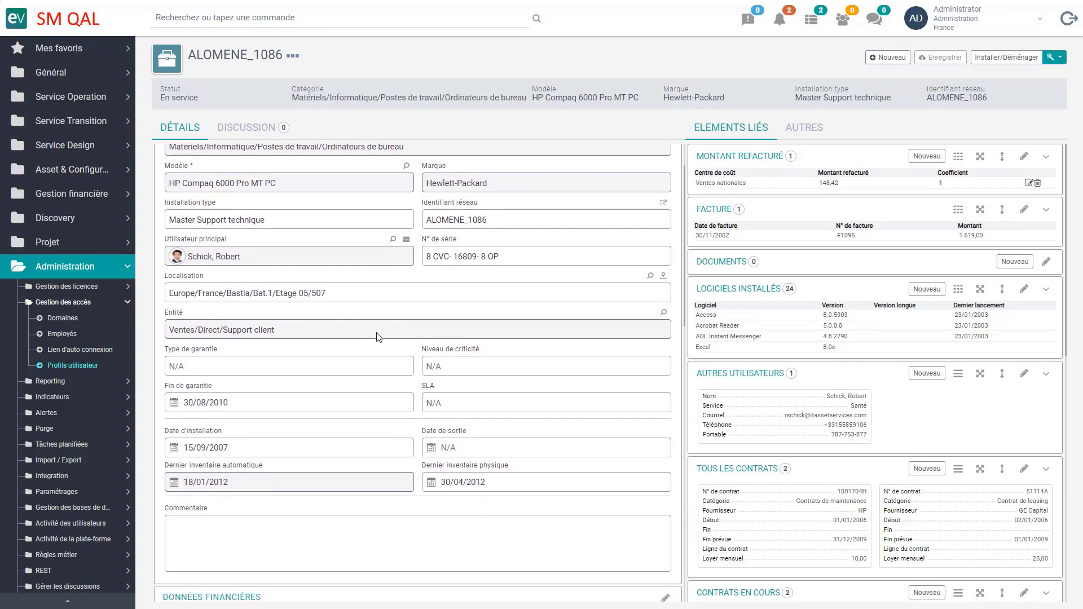
scroll(378, 336, up, 1)
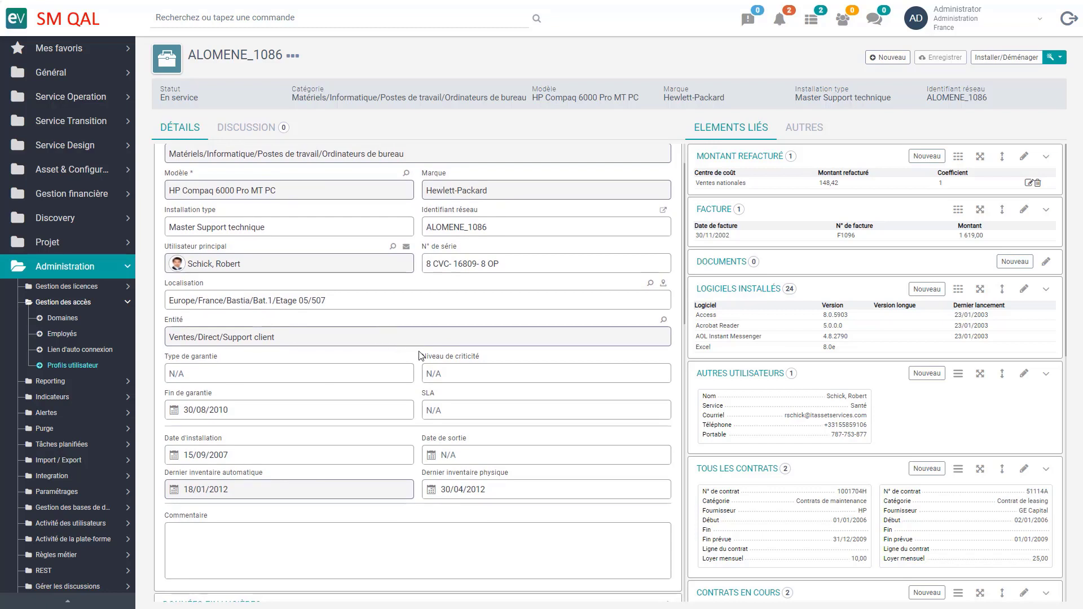
drag(420, 355, 480, 357)
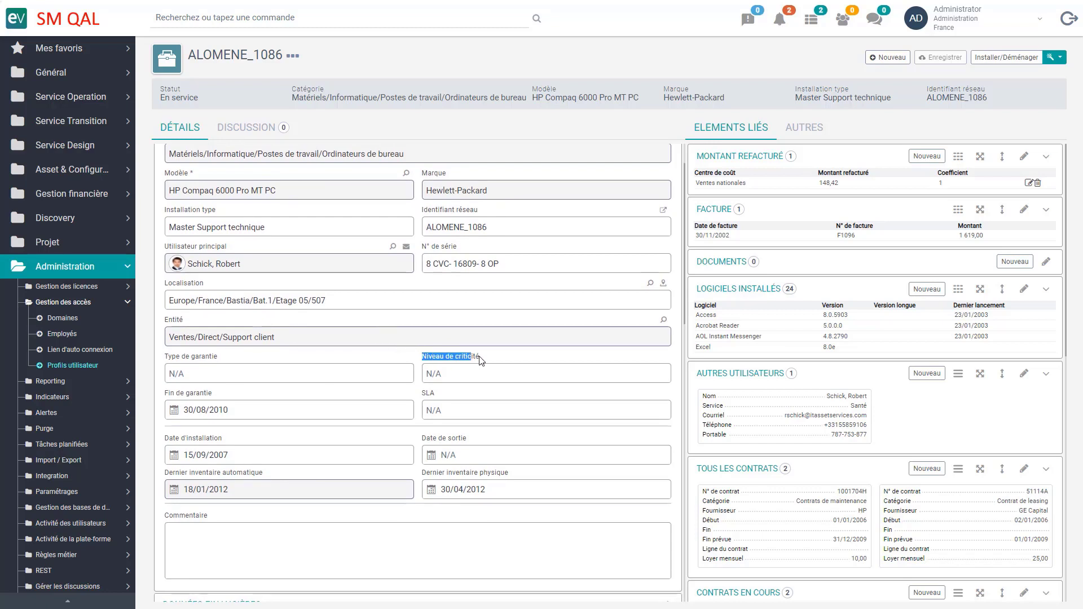
click(468, 395)
scroll(391, 381, up, 1)
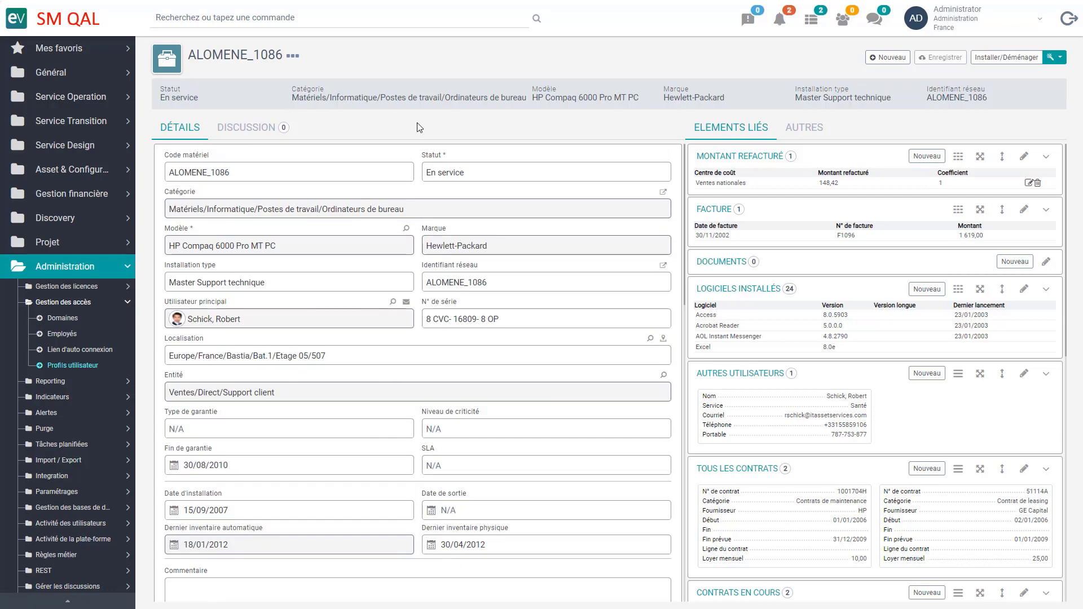
Examine the form-editing options for the ALOMENE_1086 record and for its Données financières section.
click(294, 63)
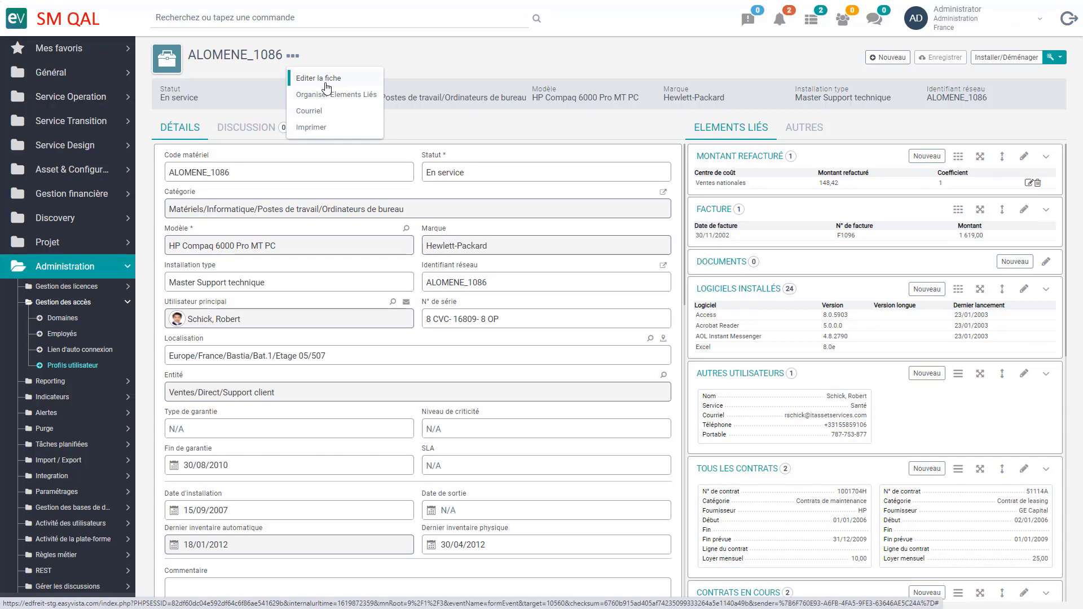
click(573, 136)
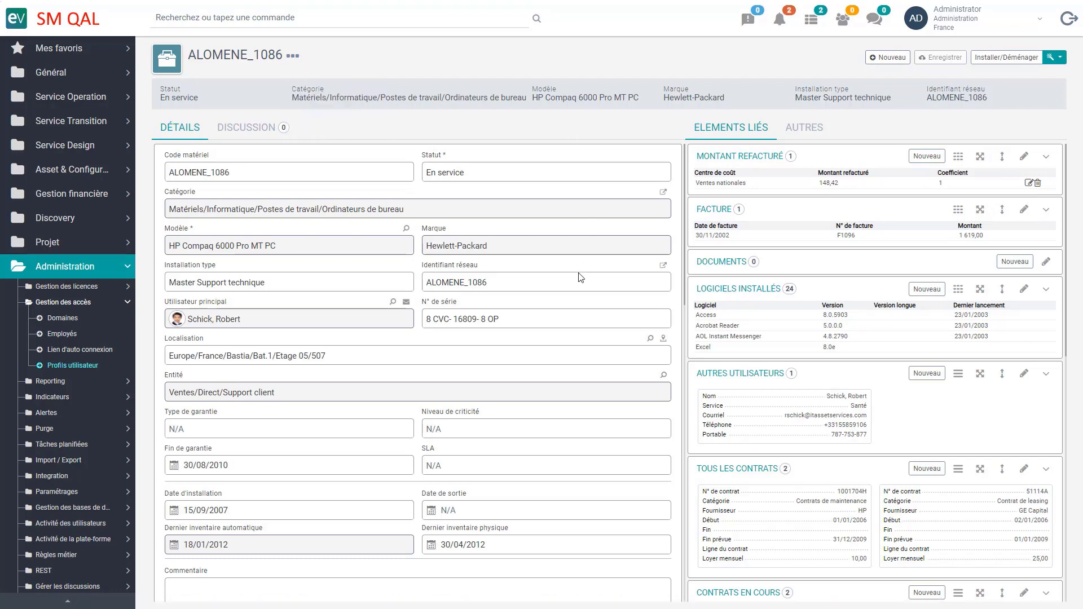
scroll(581, 278, down, 6)
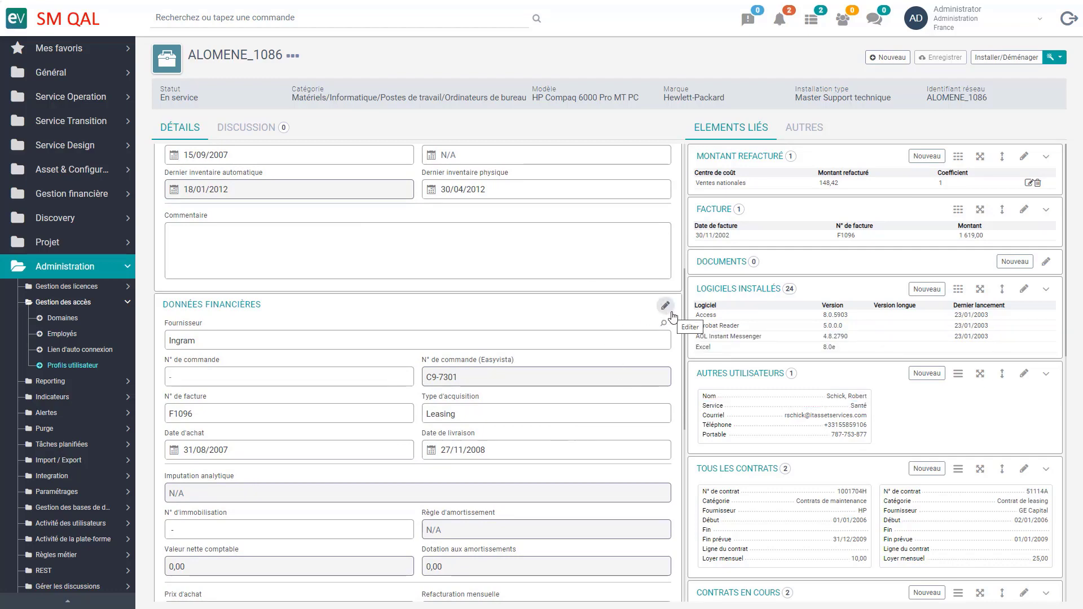
scroll(668, 282, up, 6)
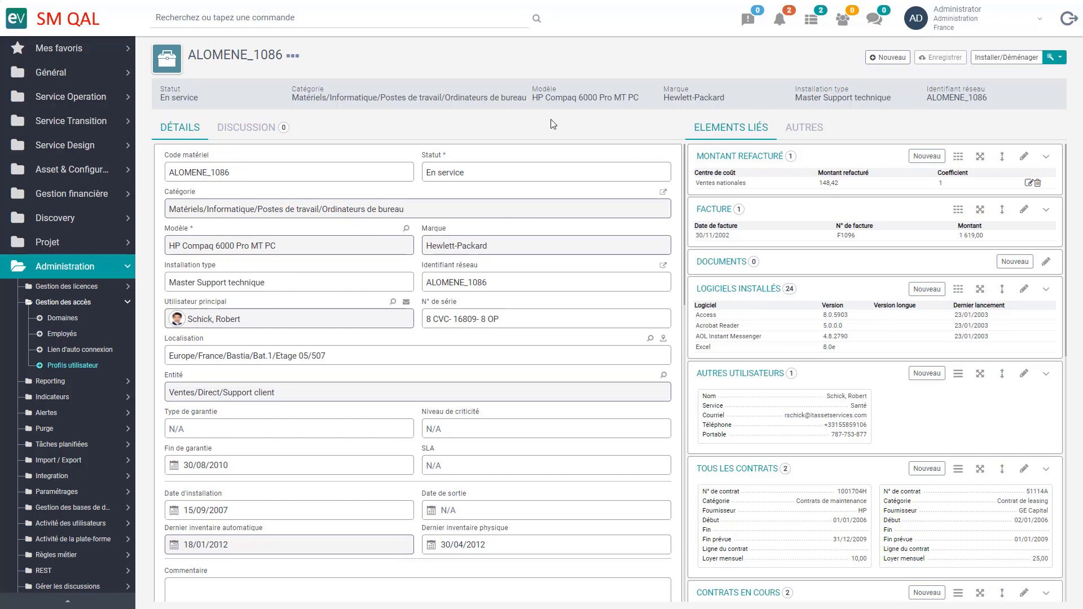
Open the main representation of the ALOMENE_1086 equipment form for editing.
click(294, 56)
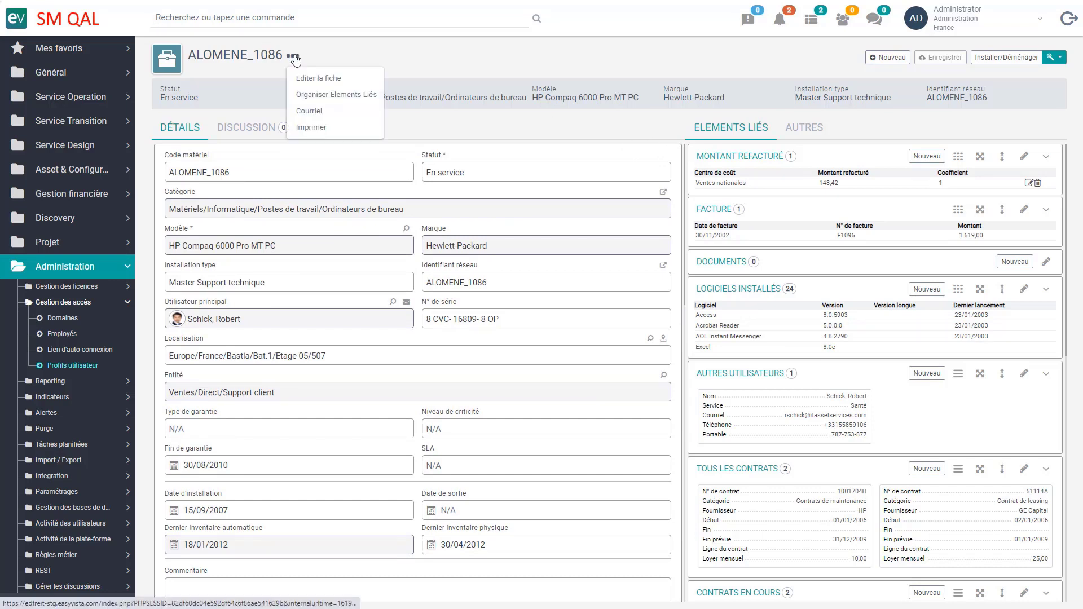
click(317, 83)
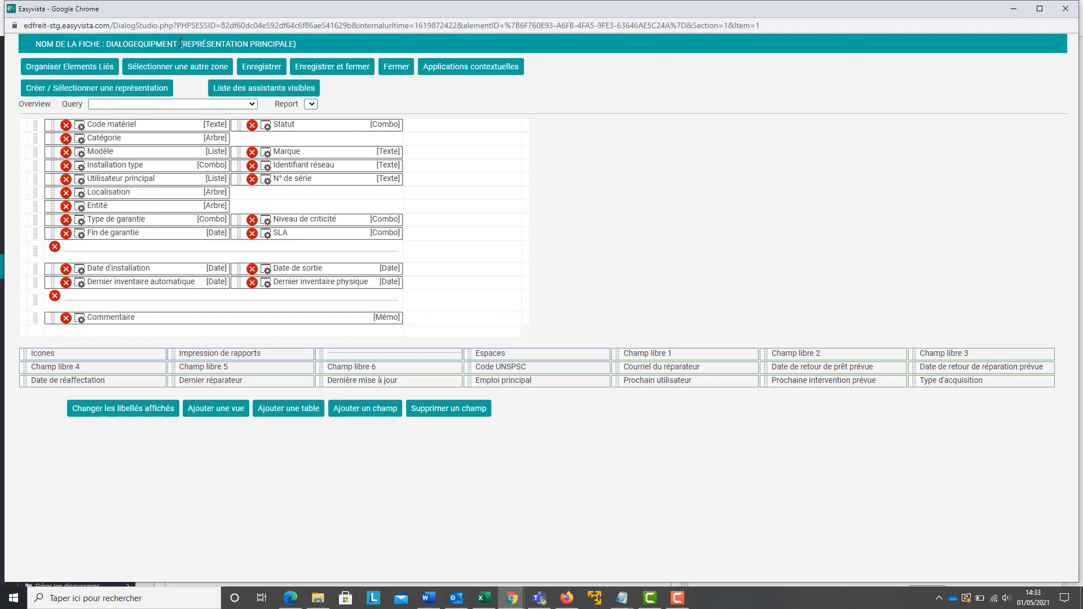
drag(254, 45, 306, 43)
Remove the Niveau de criticité and SLA fields from the main representation of the equipment form.
click(252, 233)
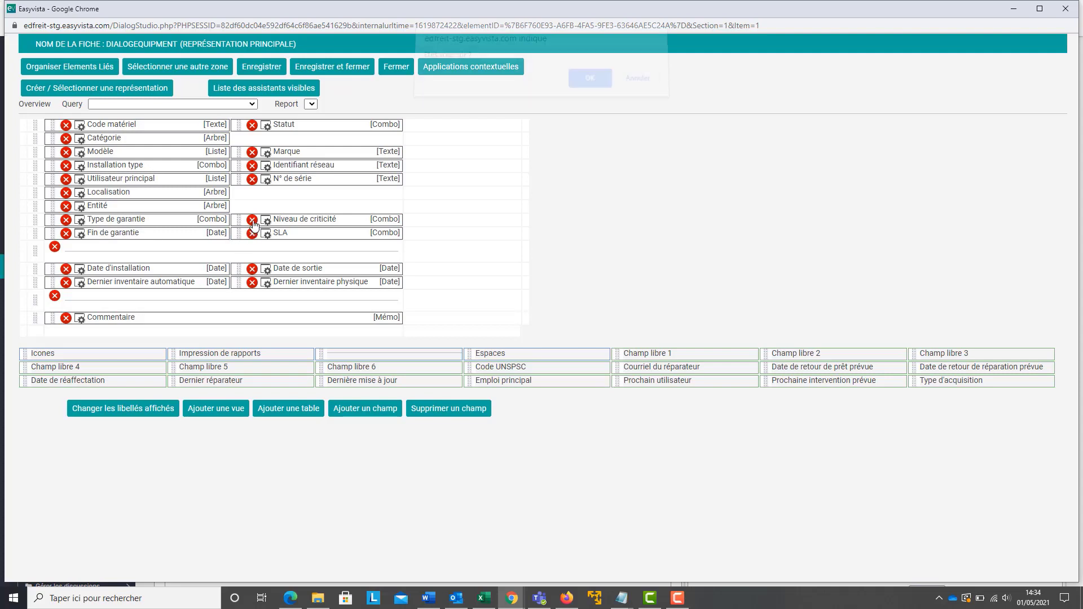
click(593, 88)
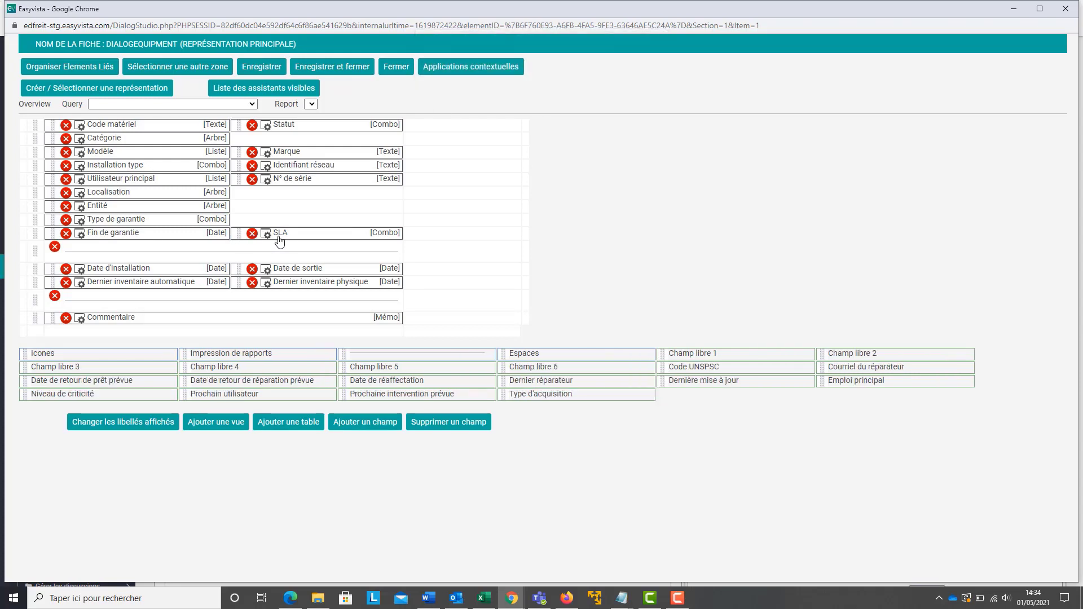
click(252, 234)
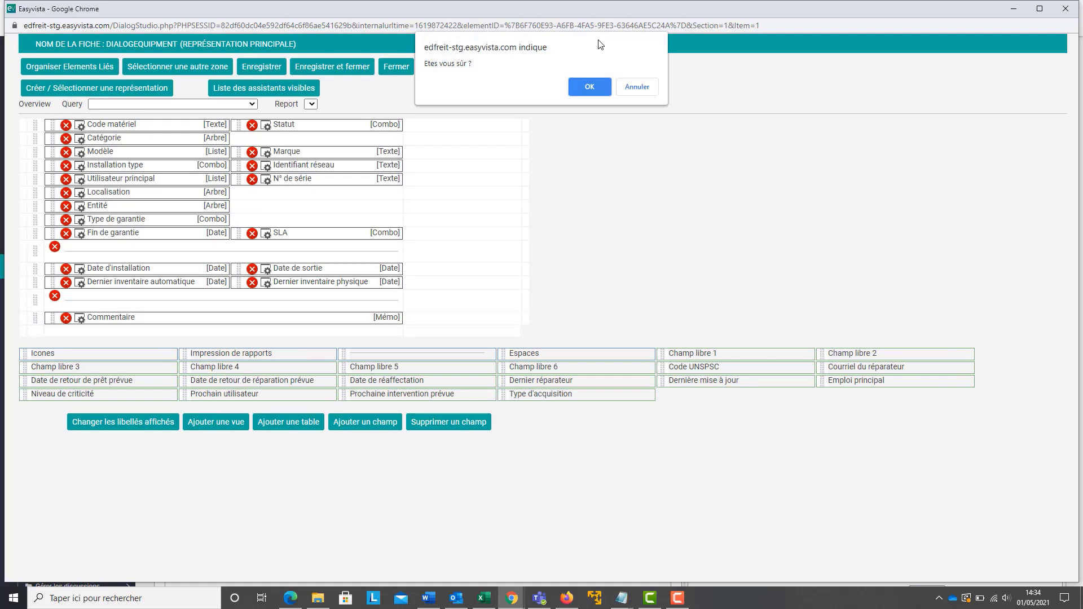
click(585, 86)
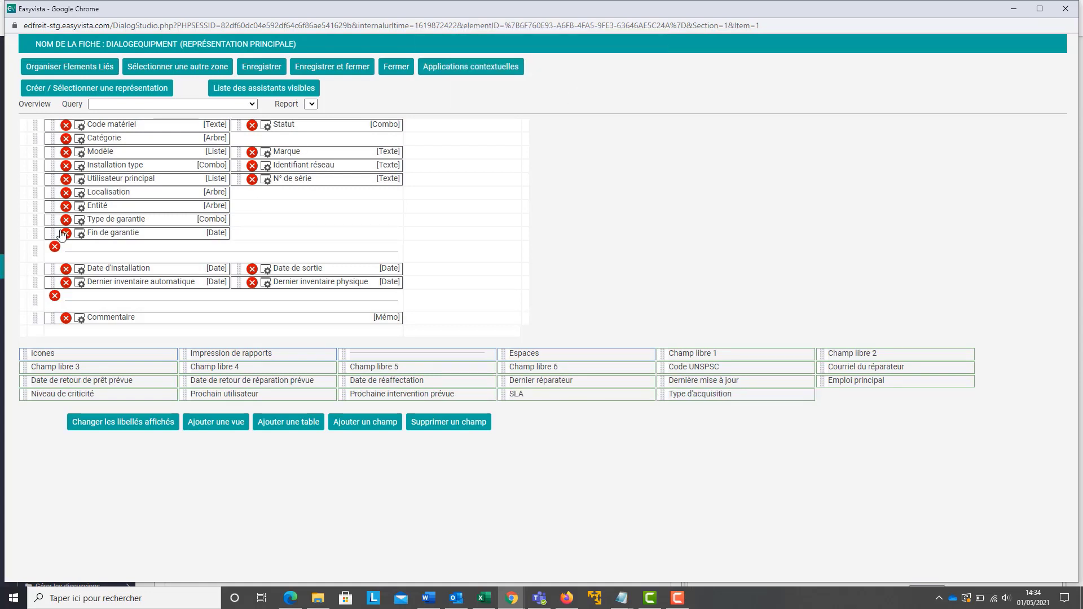
Move the Fin de garantie field beside Type de garantie, and save and close the form.
drag(53, 237, 249, 225)
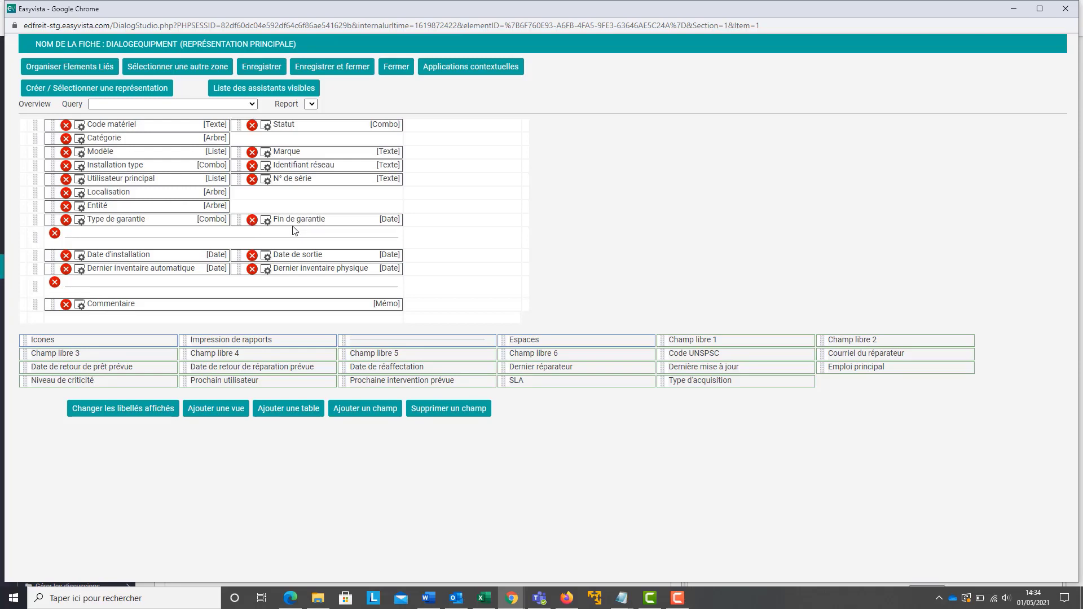
click(315, 66)
click(577, 94)
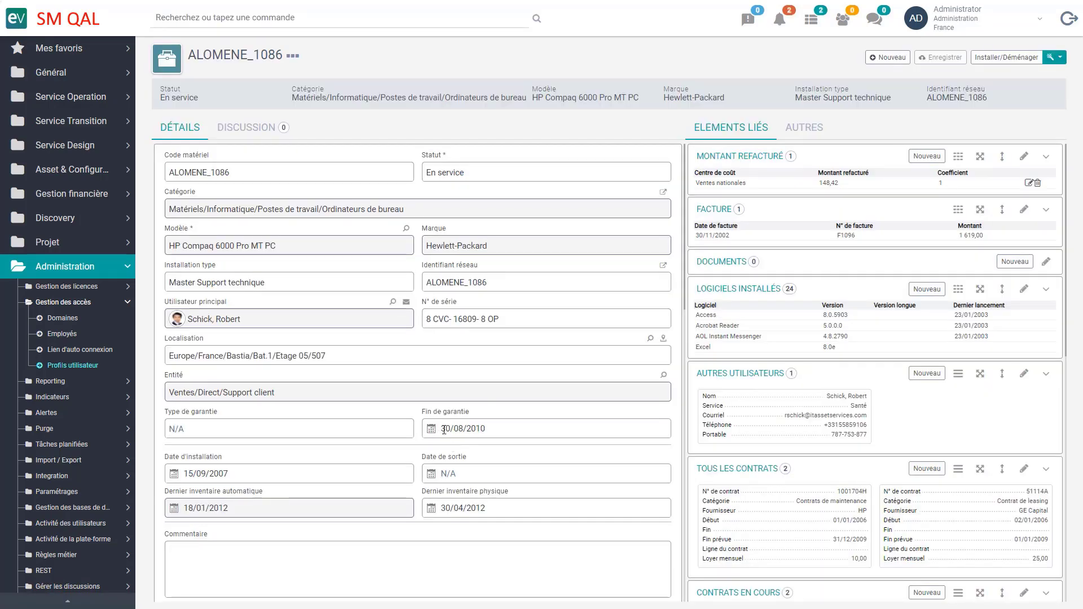
Open the ALOMENE_1226 equipment record from the recent items and start editing its form.
click(258, 19)
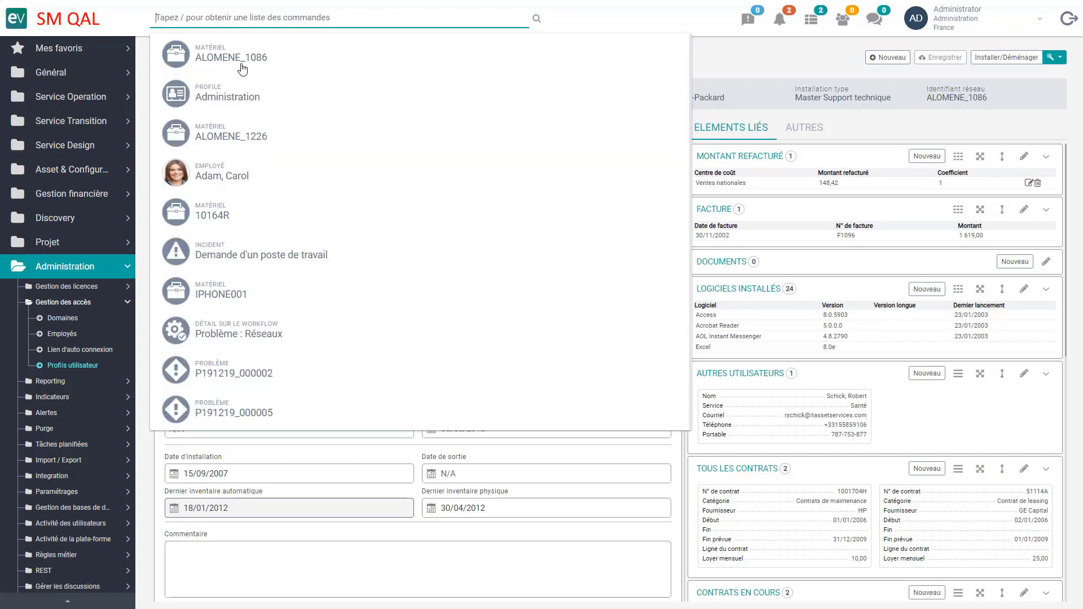
click(230, 133)
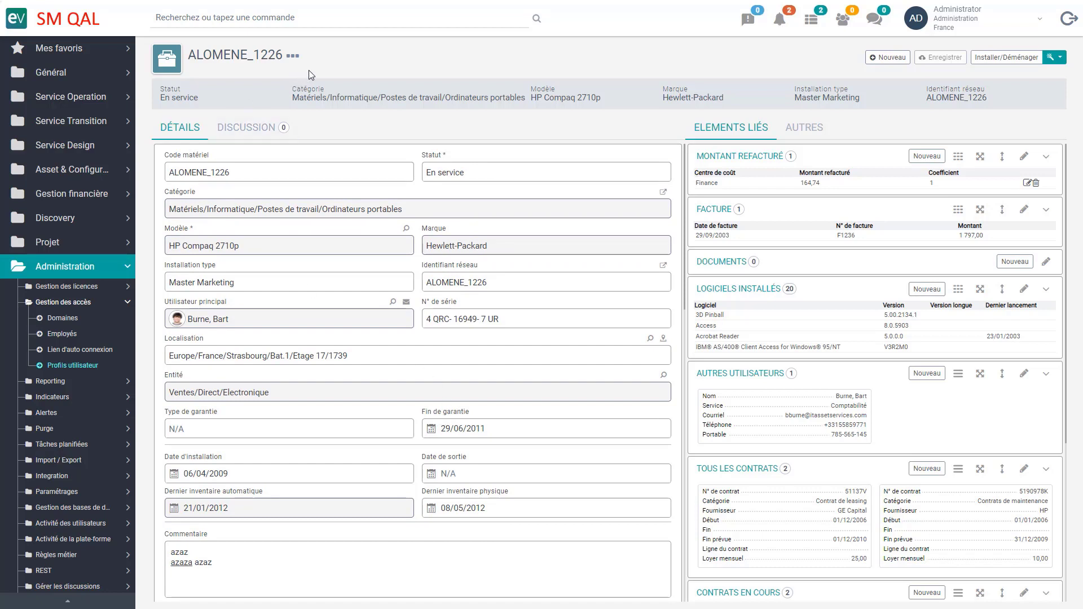
click(292, 55)
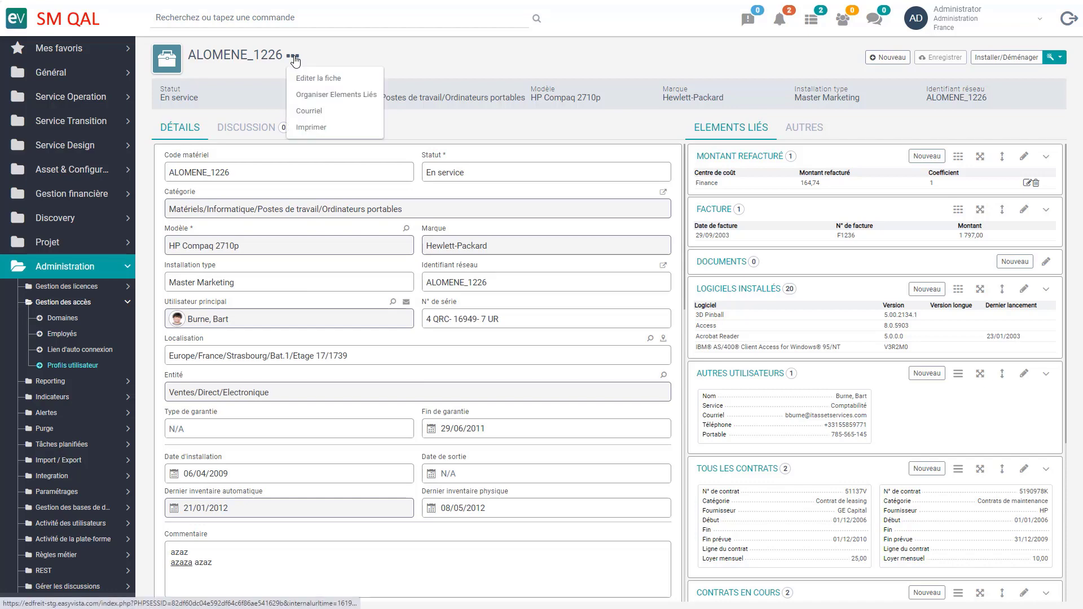
click(310, 79)
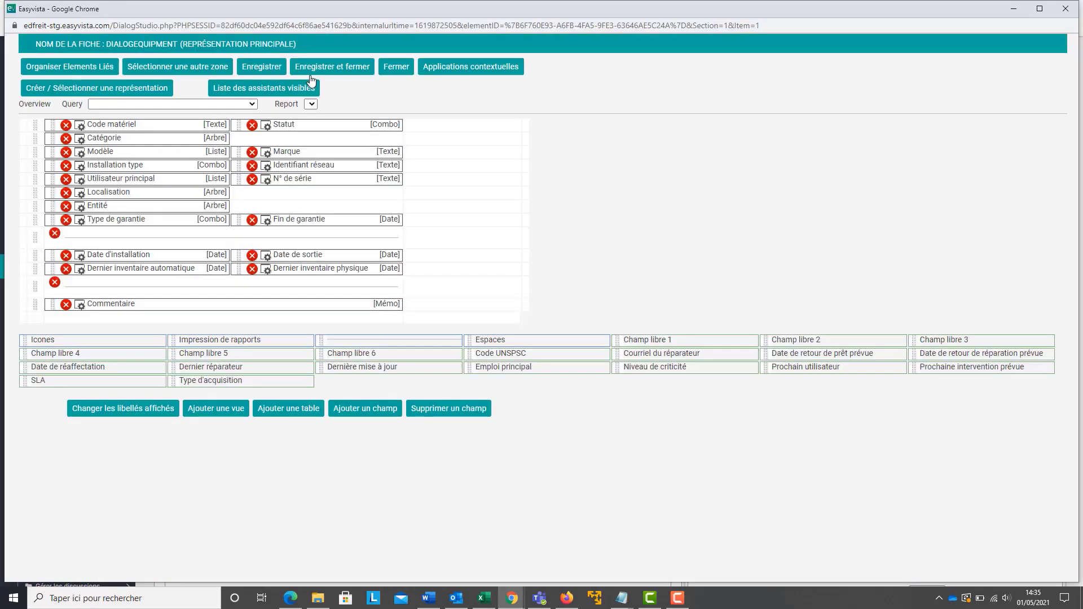
Create a new conditional representation of the equipment form, accepting the loss of unsaved changes.
click(78, 92)
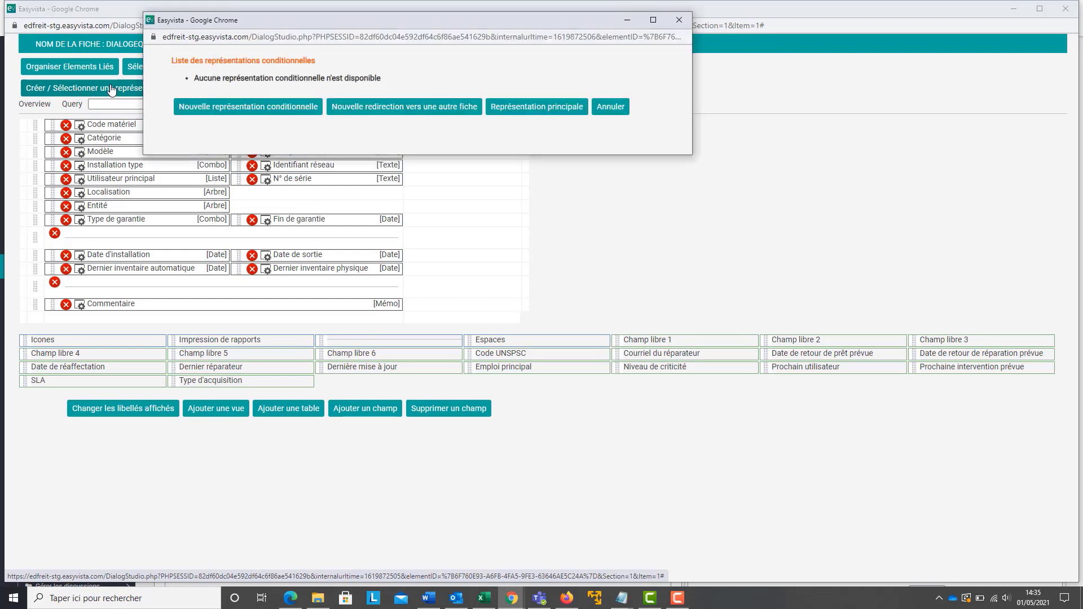
click(263, 110)
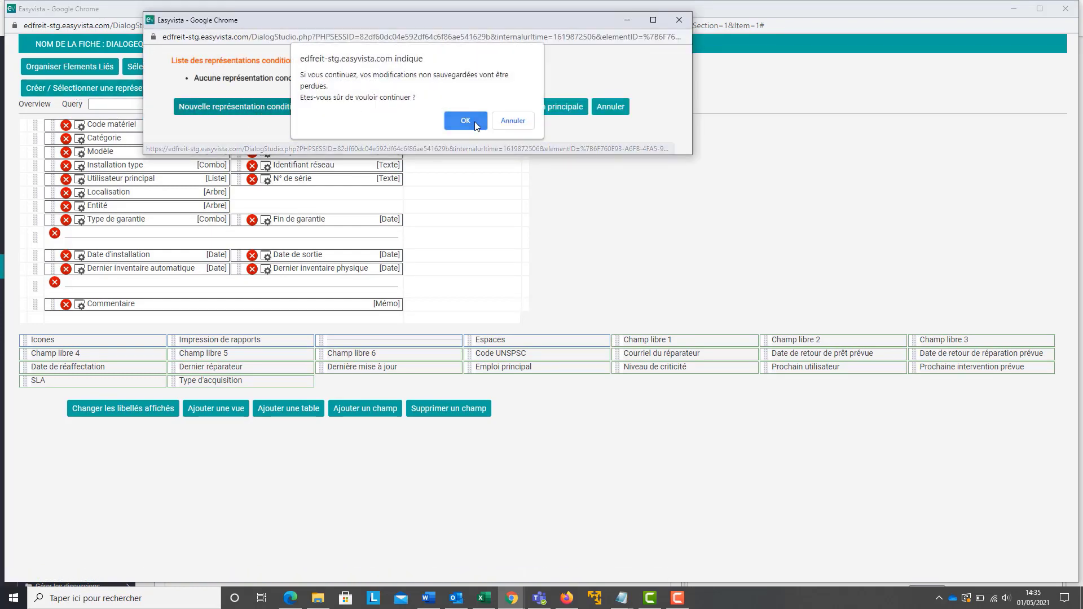
click(473, 119)
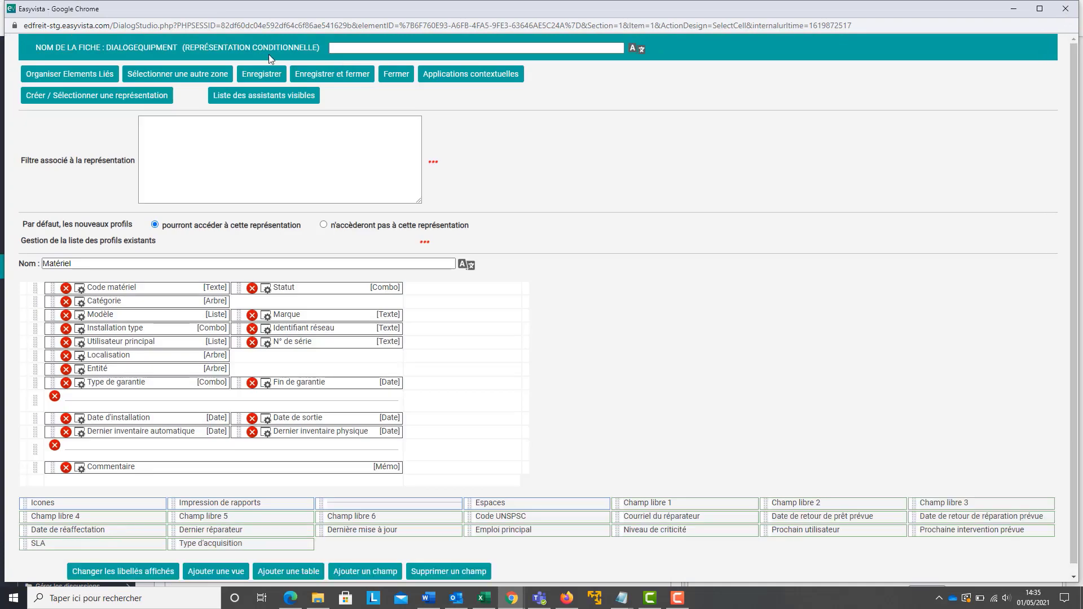
Name the conditional representation "ordinateur de bureau".
drag(187, 47, 318, 49)
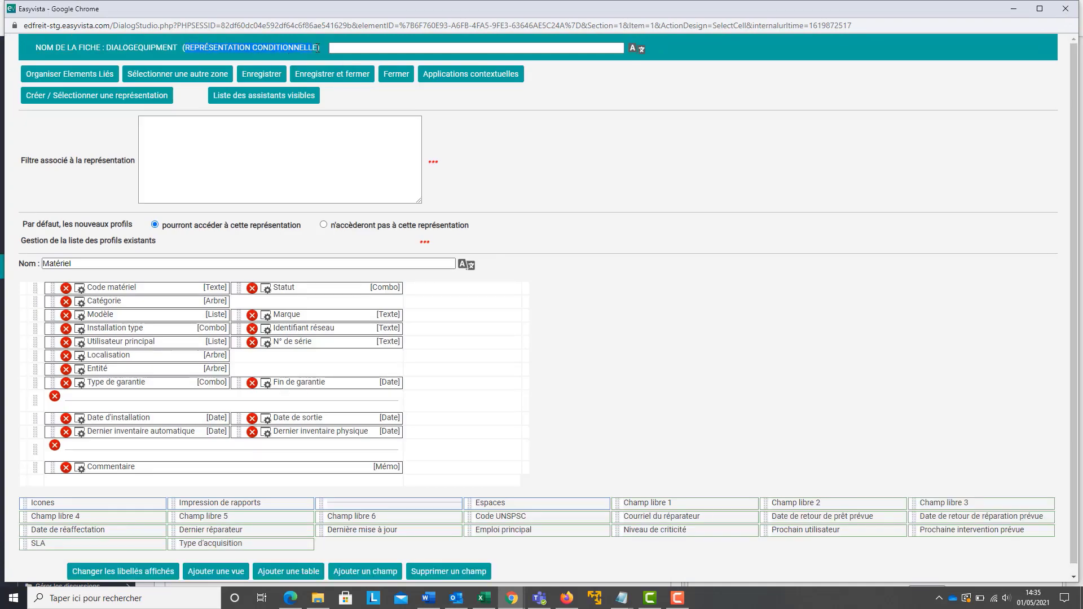
click(359, 48)
text(Ord)
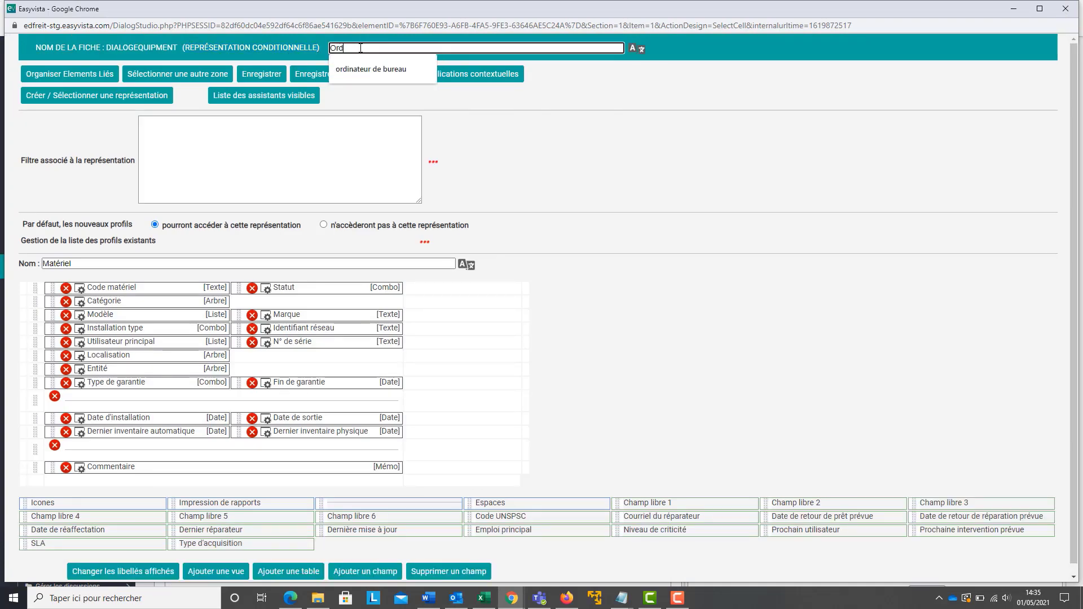
click(363, 66)
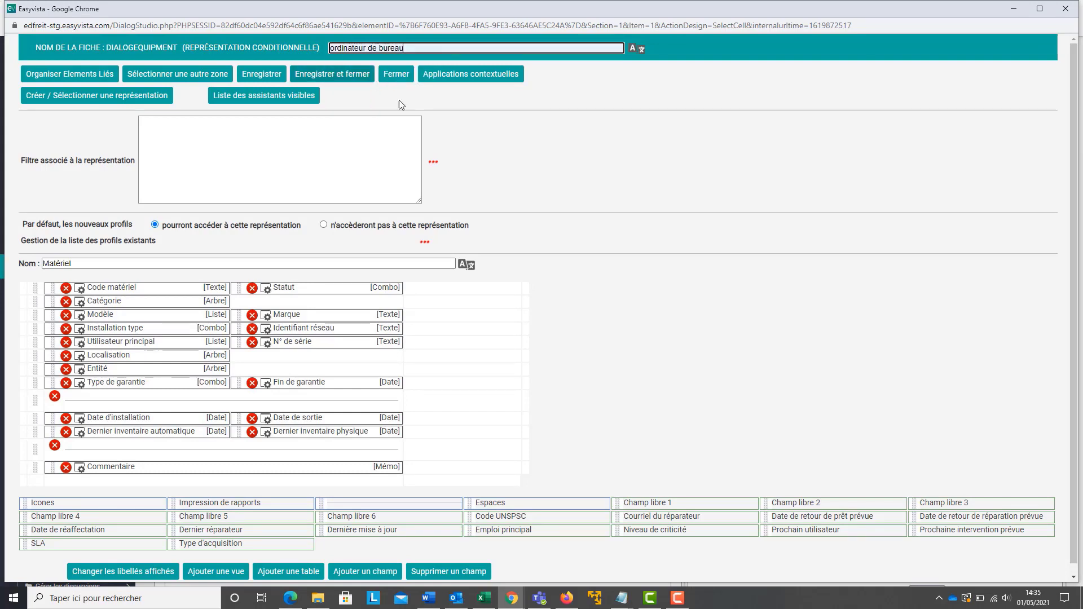
Start a filter for the conditional representation based on the Catégorie field.
click(433, 163)
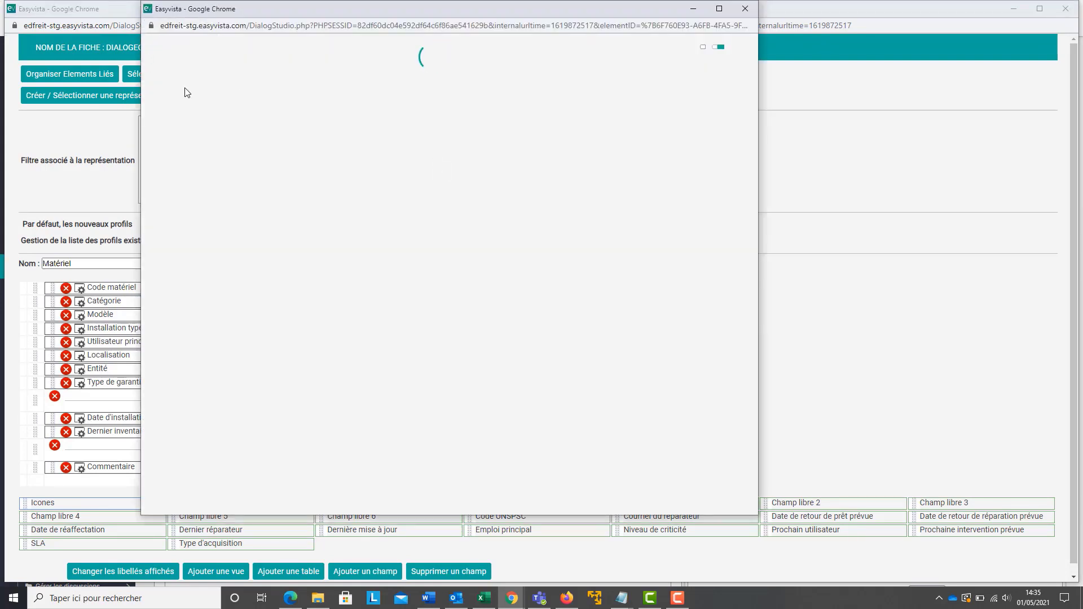
click(189, 86)
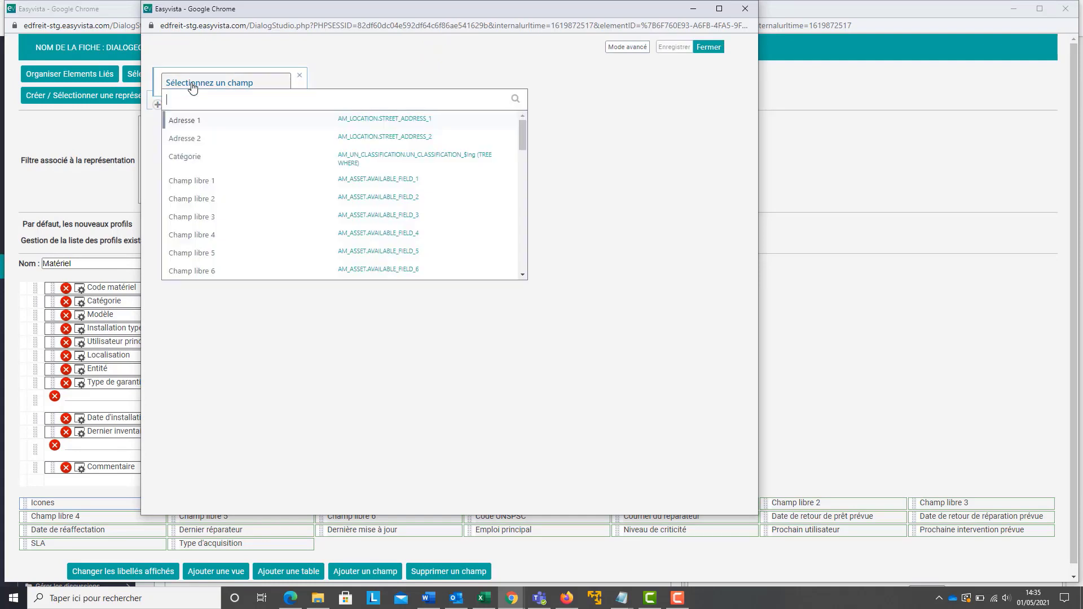
text(caté)
click(181, 121)
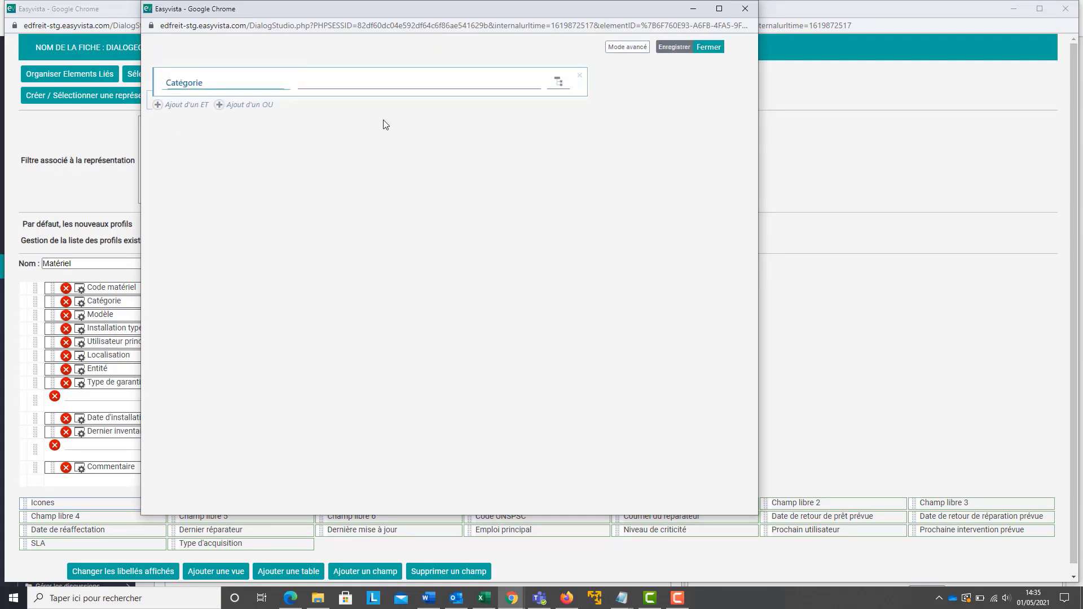
Set the filter's category to Matériels/Informatique/Postes de travail/Ordinateurs de bureau, then save and close the filter.
click(558, 81)
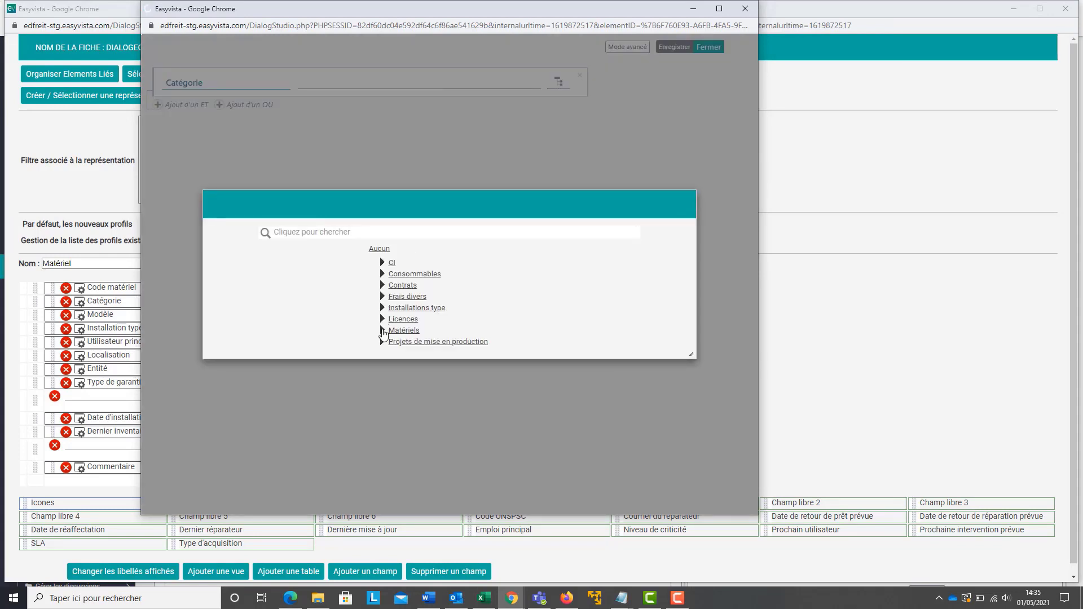
click(383, 330)
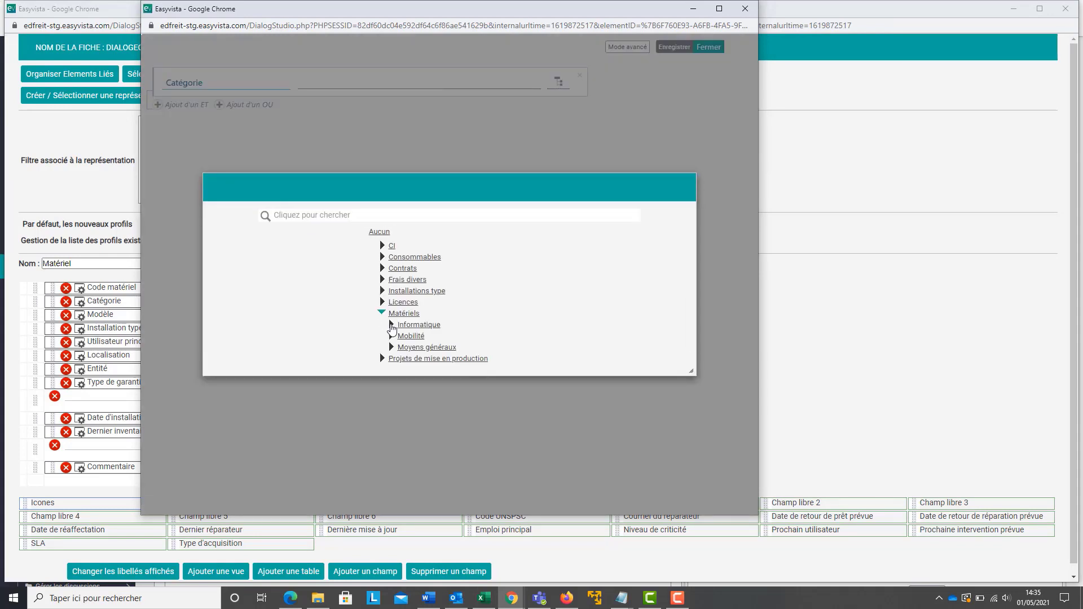
click(392, 325)
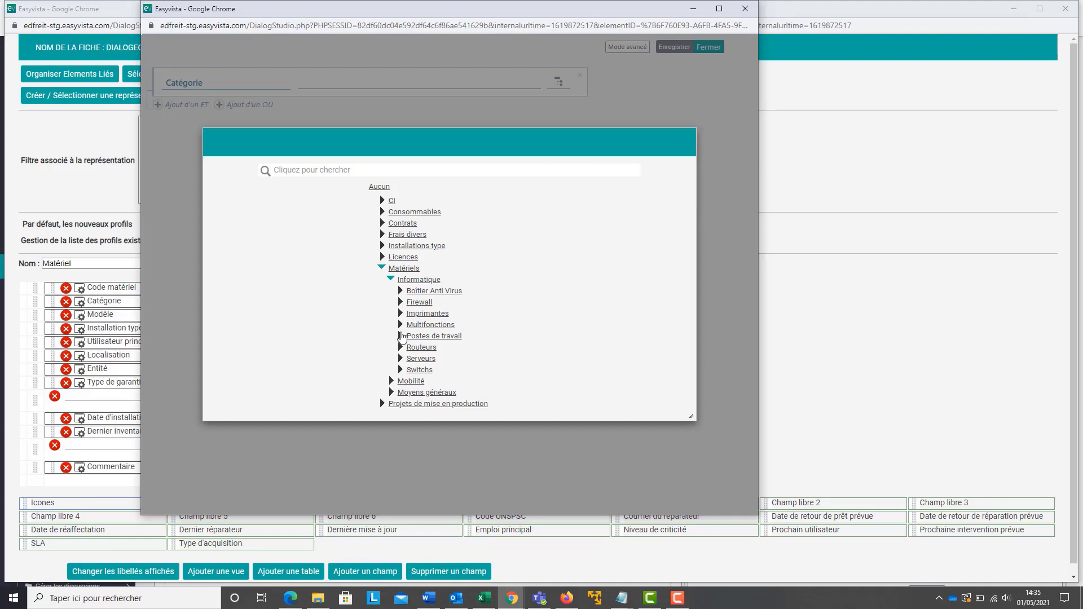
click(401, 336)
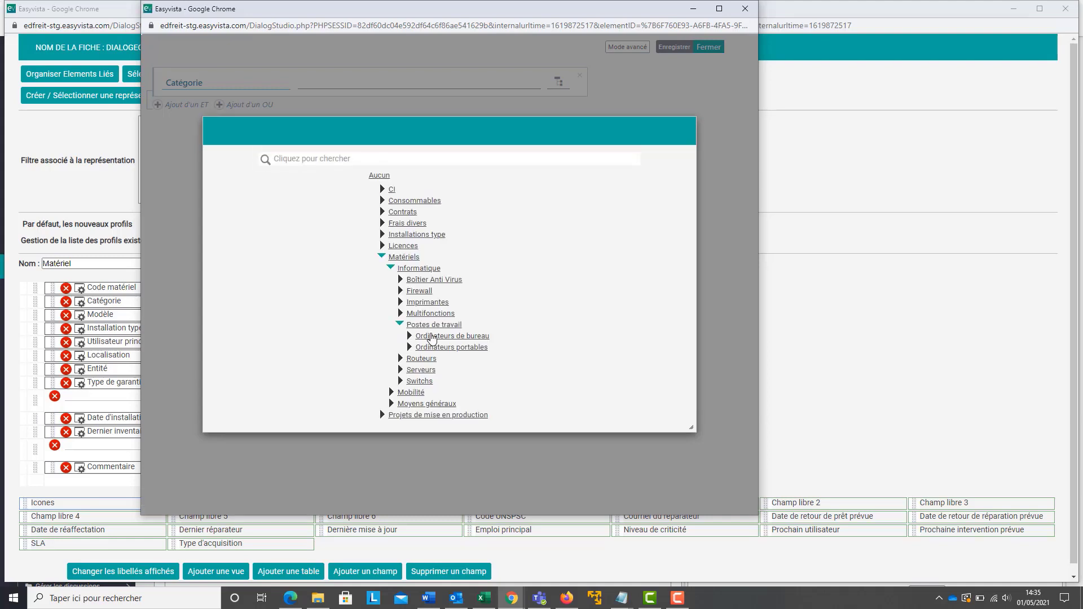
click(432, 337)
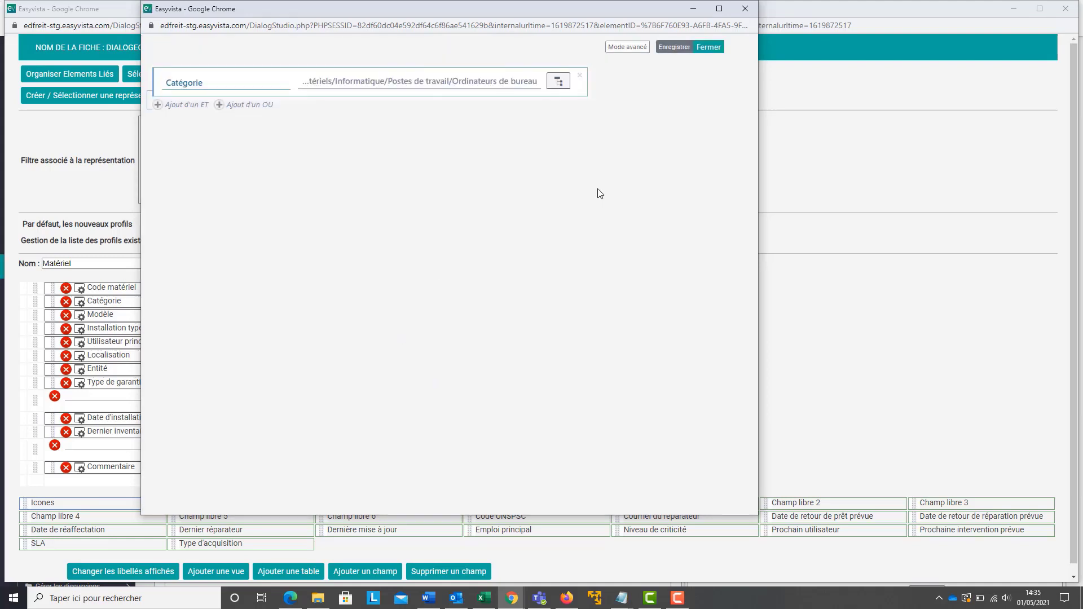
click(672, 47)
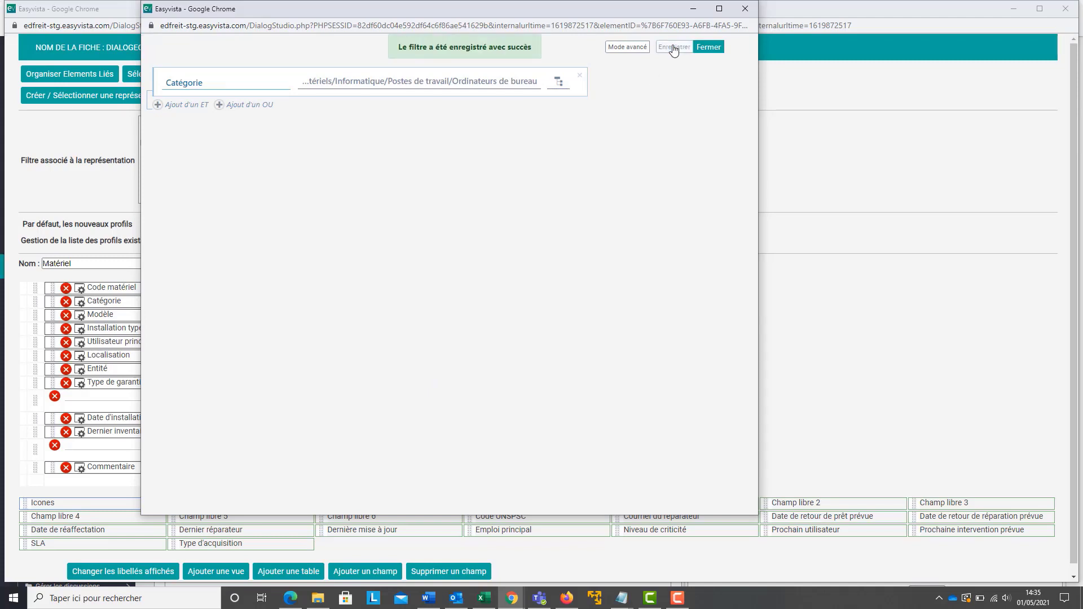
click(709, 47)
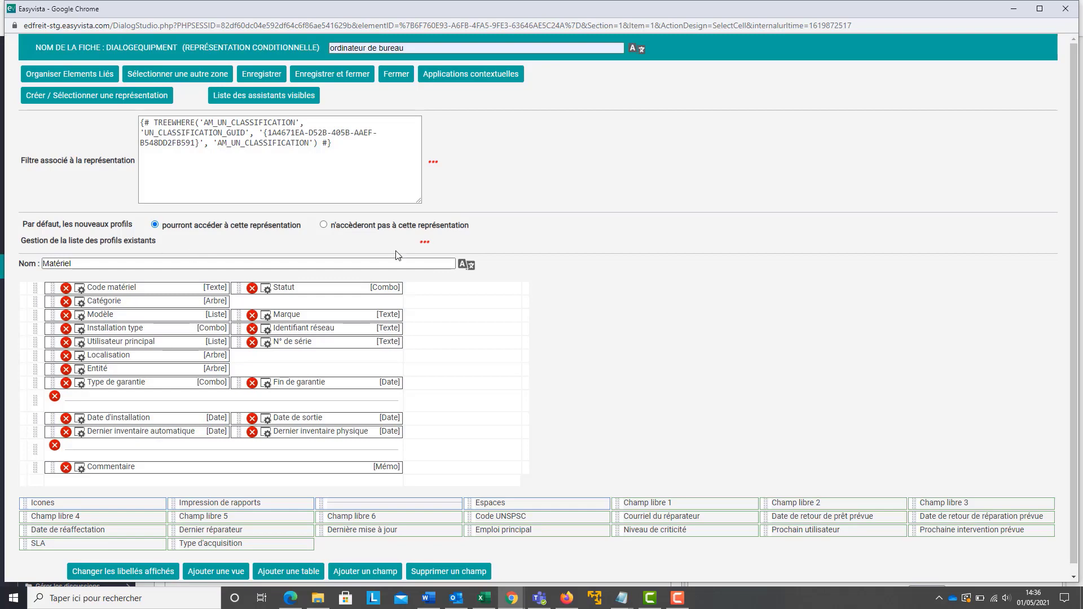
Review which existing profiles can see this representation, and leave the list without changes.
click(424, 243)
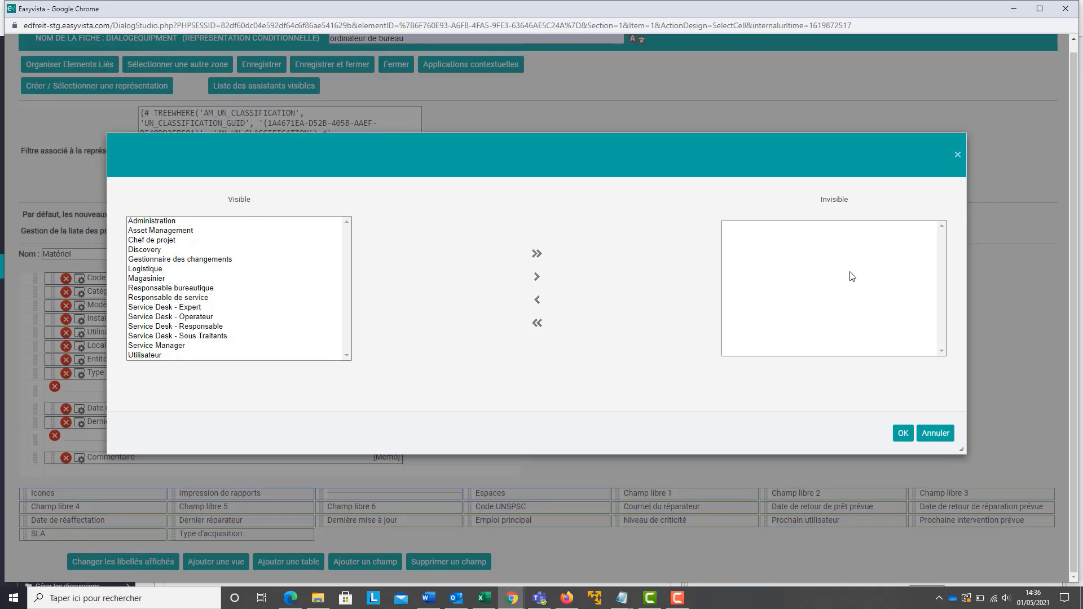
click(936, 434)
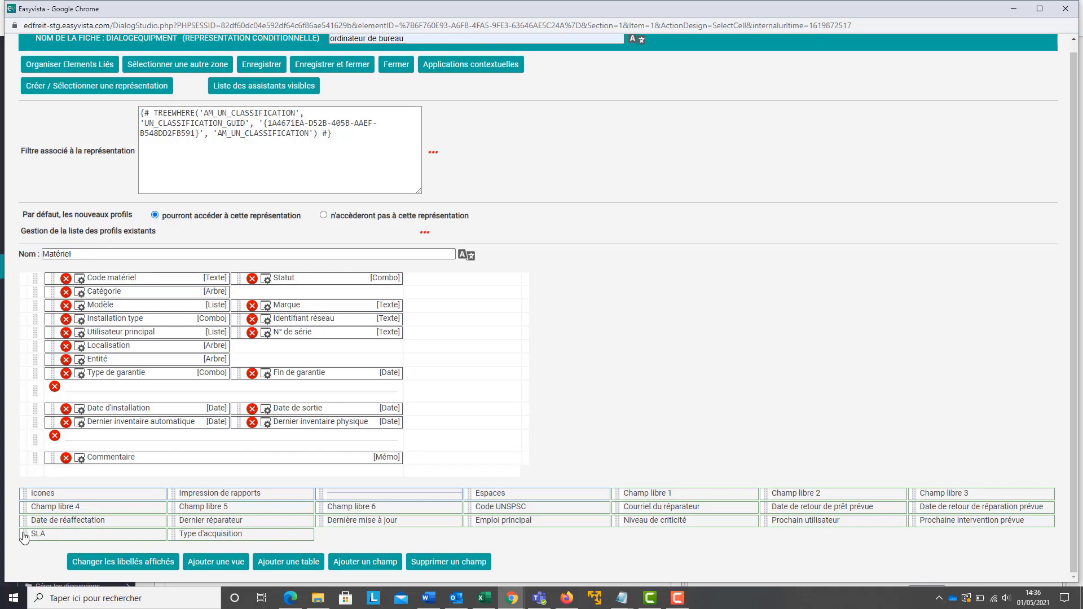
Add the SLA field beneath Type de garantie and the Niveau de criticité field beneath Fin de garantie.
drag(24, 537, 101, 399)
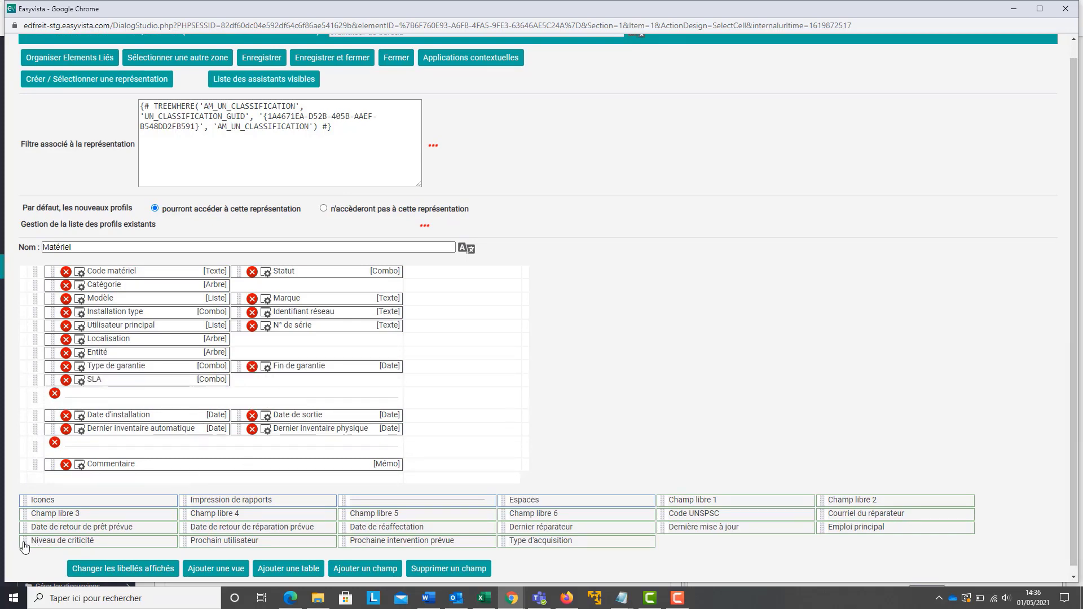
drag(24, 545, 284, 383)
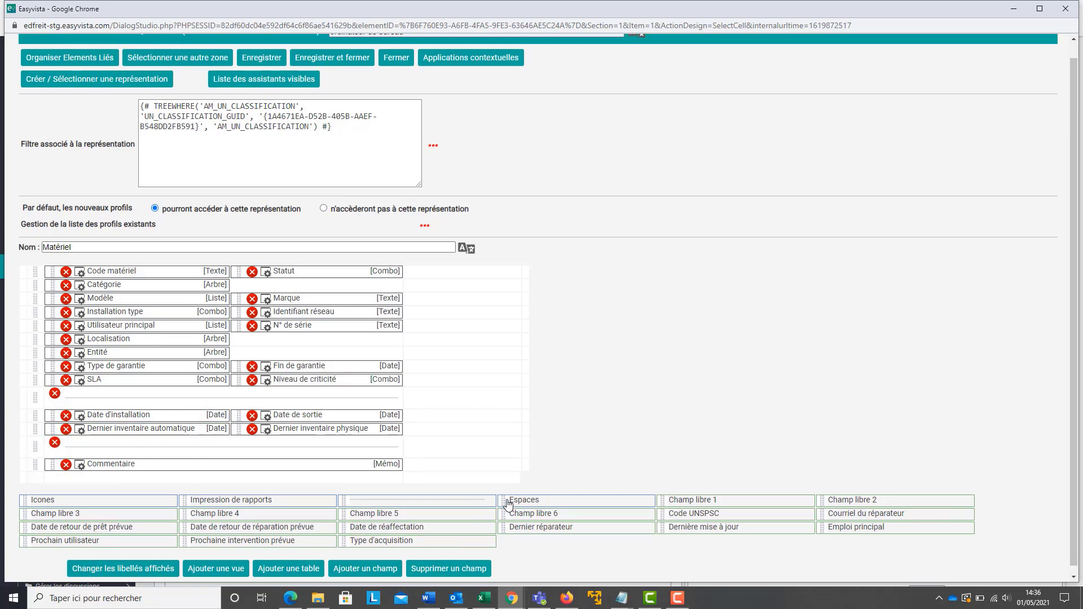
Insert an Espaces element above Code matériel and set its French alias to the bold 14px, 350px-wide HTML banner reading "Matériel".
drag(507, 504, 40, 267)
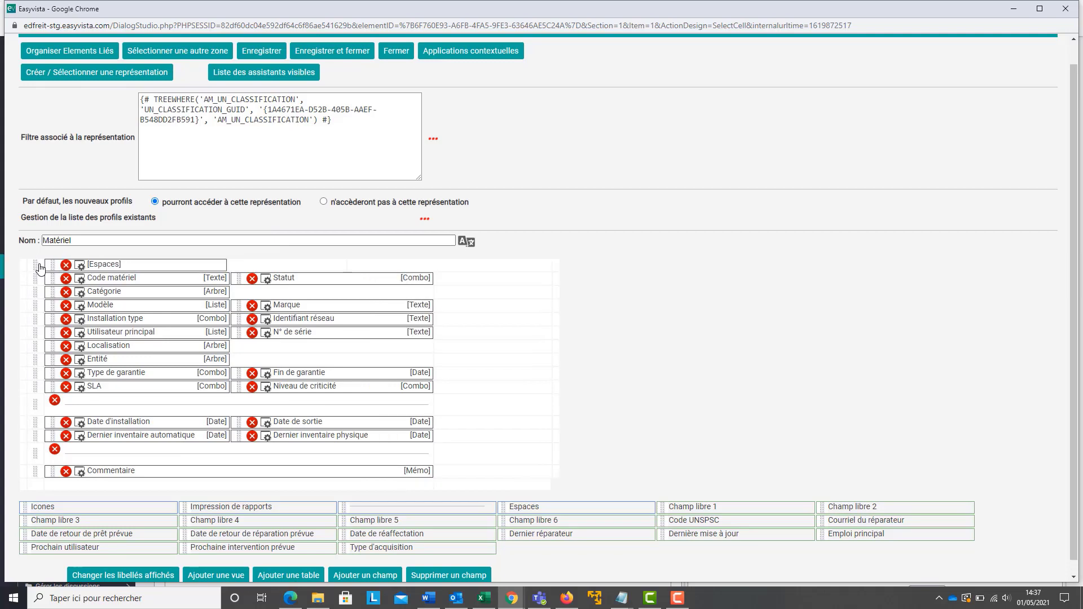
click(80, 266)
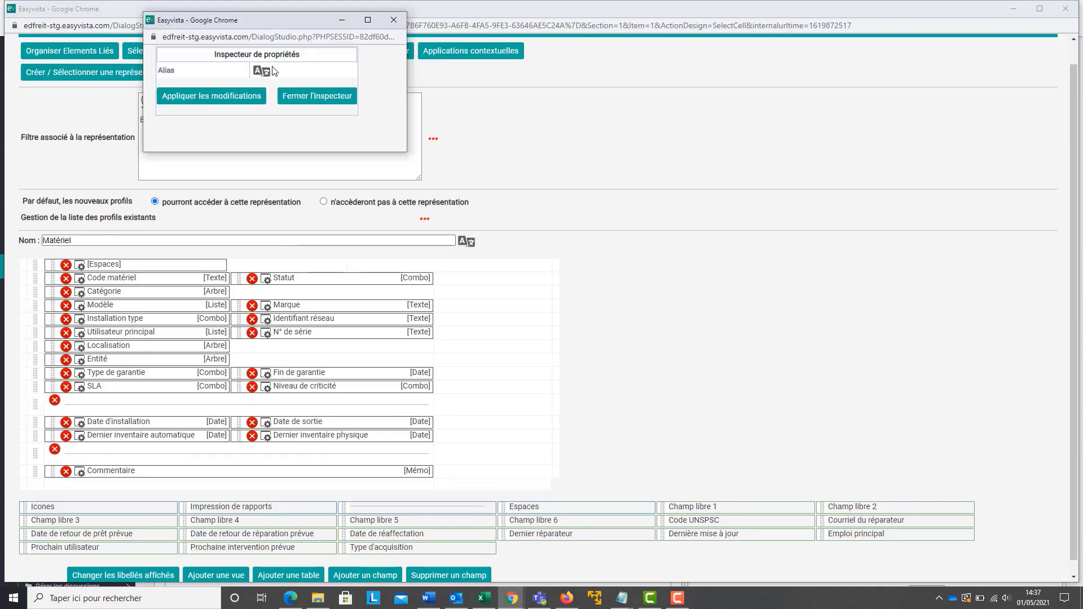
click(264, 73)
click(261, 73)
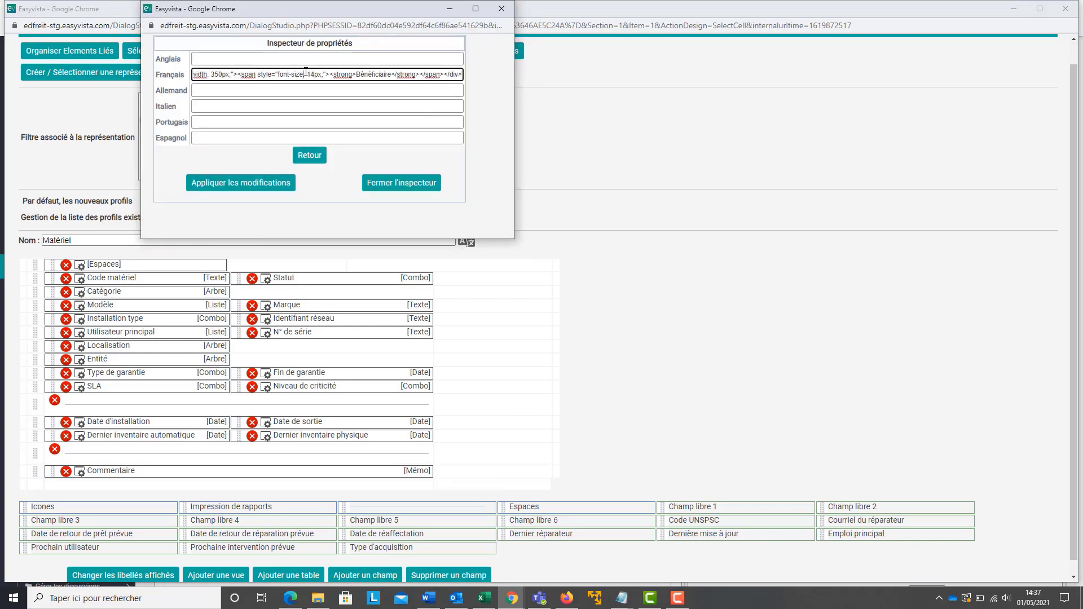
drag(305, 72, 471, 83)
click(378, 73)
double_click(375, 75)
key(BackSpace)
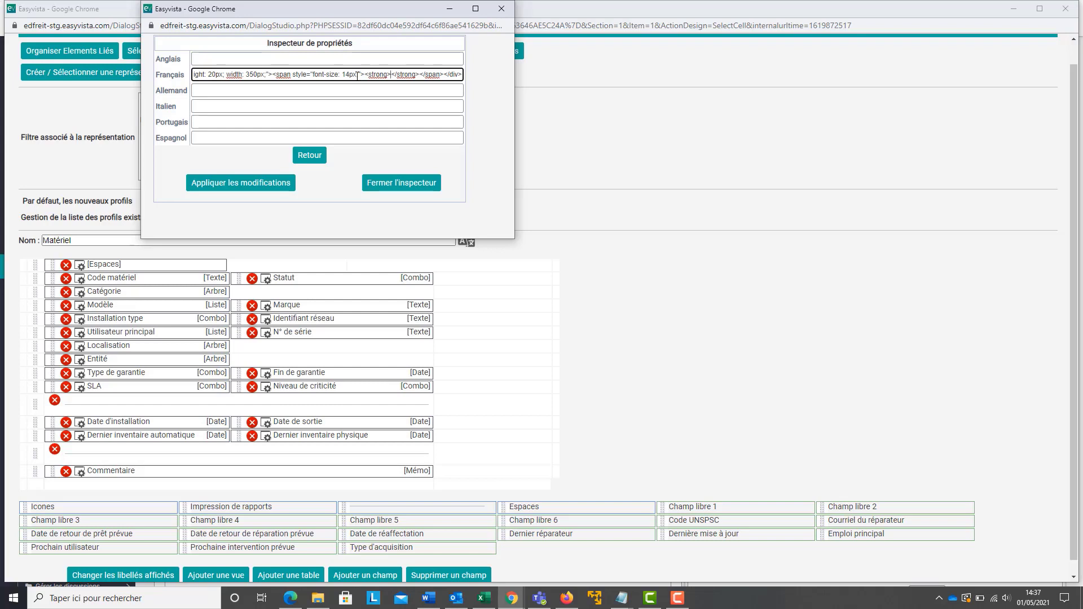
text(Matériel)
click(241, 186)
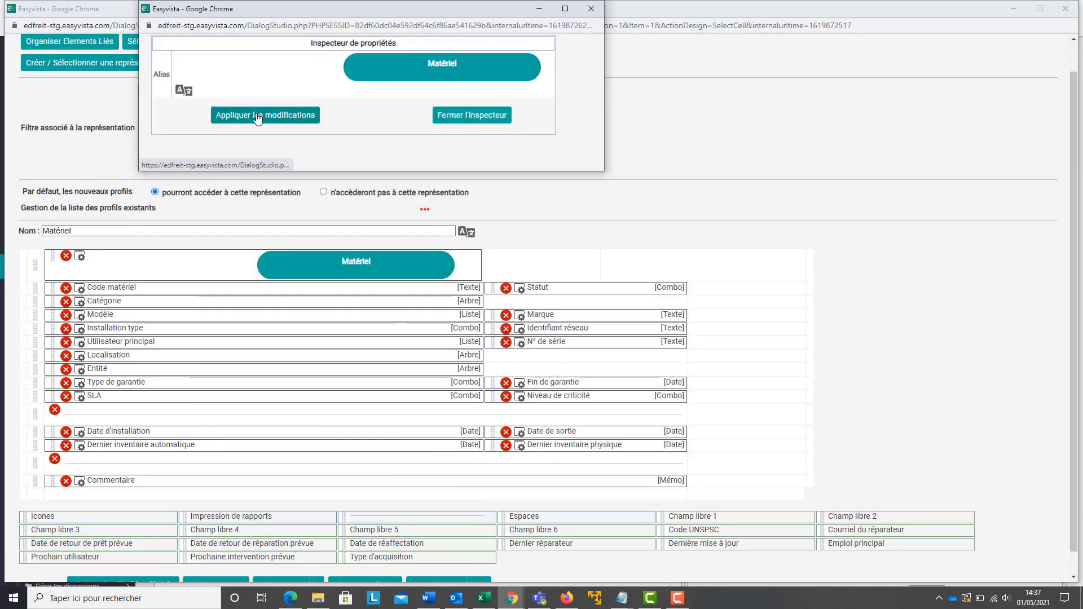
click(473, 115)
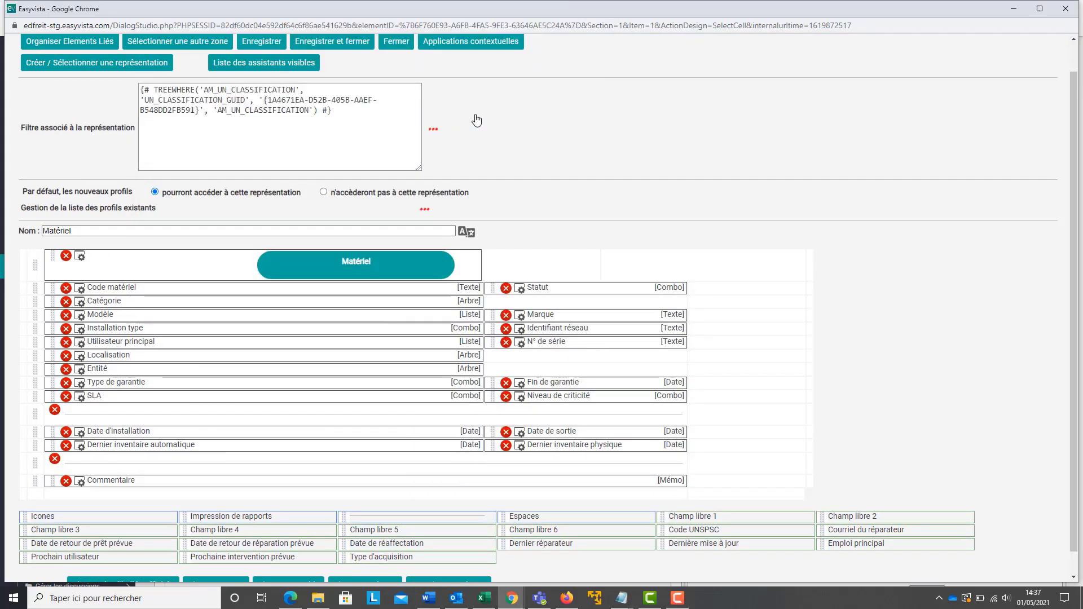
Add a second Espaces element to the form and place its row between Utilisateur principal and Localisation.
drag(502, 518, 149, 501)
drag(503, 518, 35, 495)
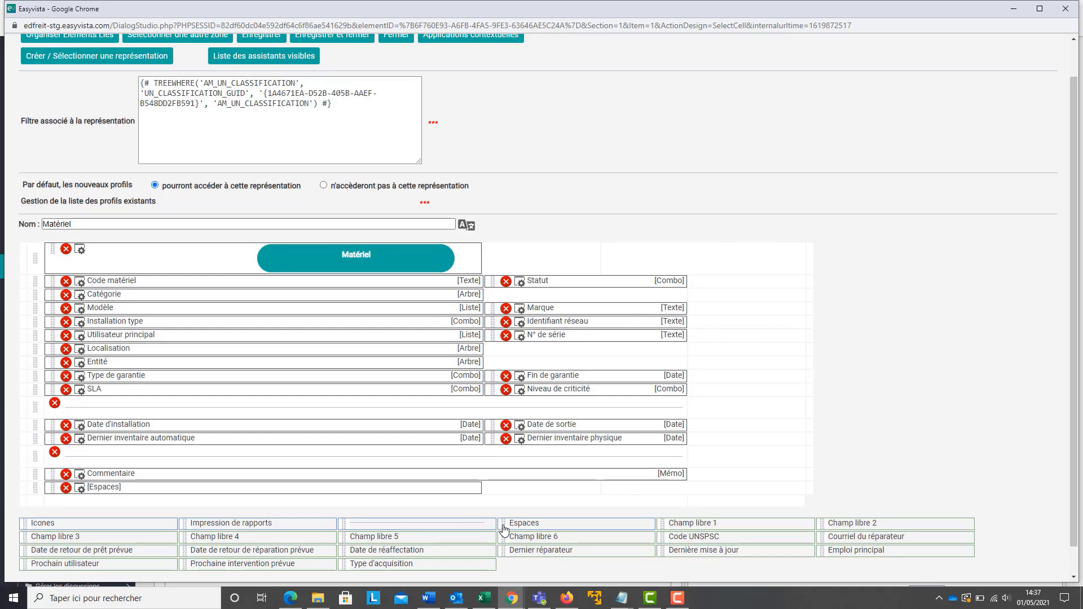
drag(501, 526, 191, 502)
drag(35, 489, 35, 360)
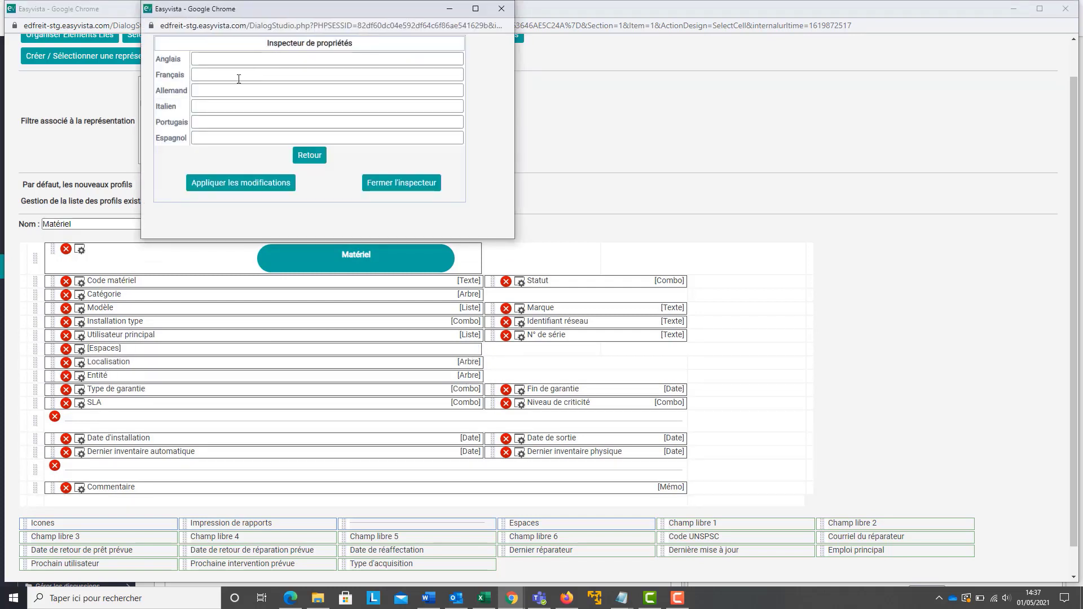
Set the new Espaces element's French alias to the same HTML banner with the text "Localisation", and apply it.
click(238, 79)
key(ctrl+v)
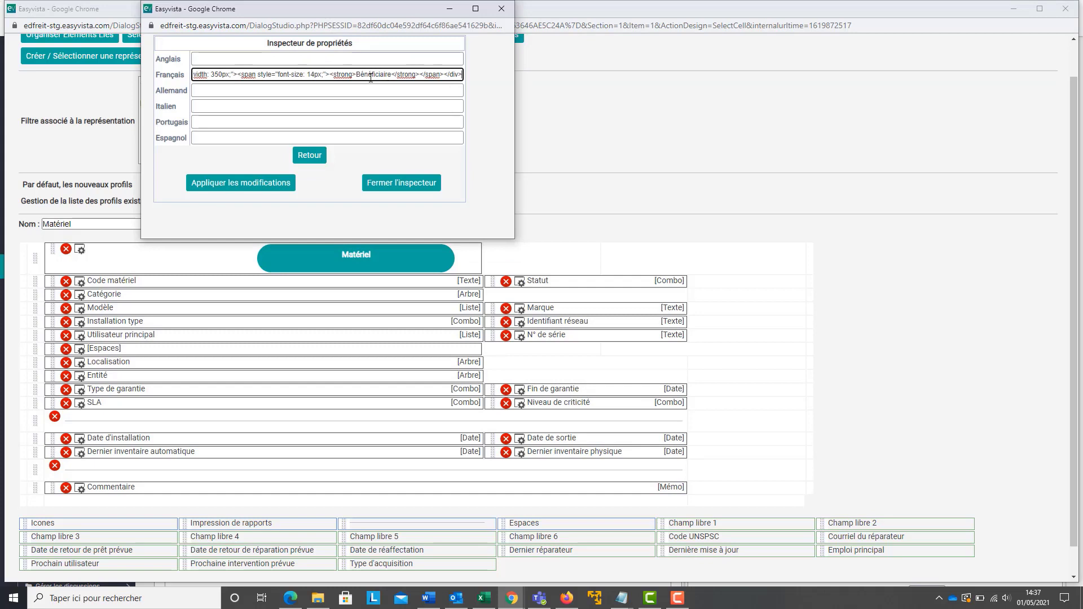
double_click(364, 72)
text(Localisatio)
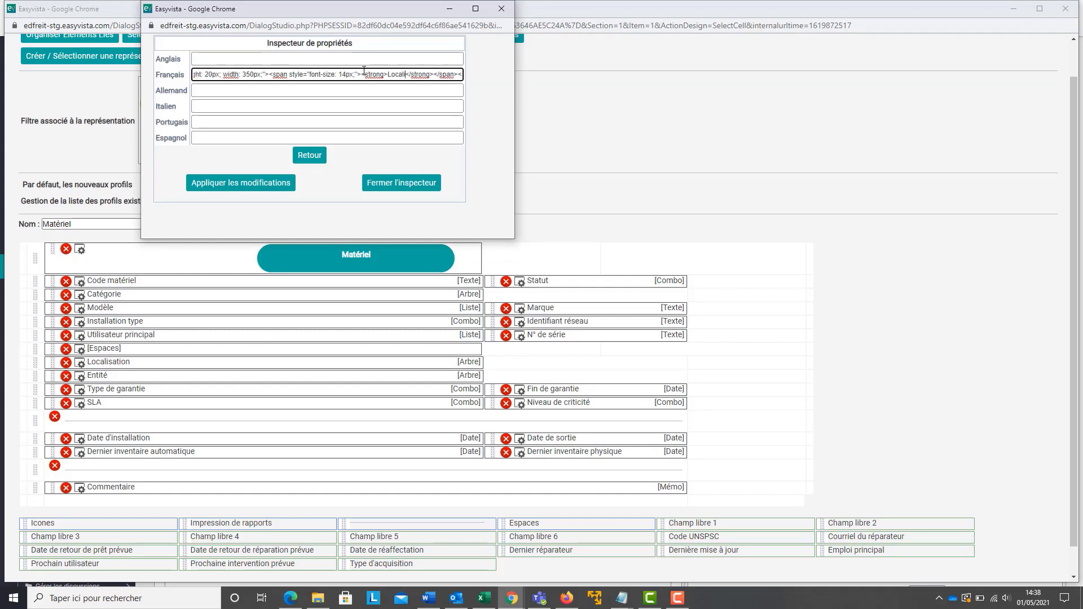
text(n)
click(265, 186)
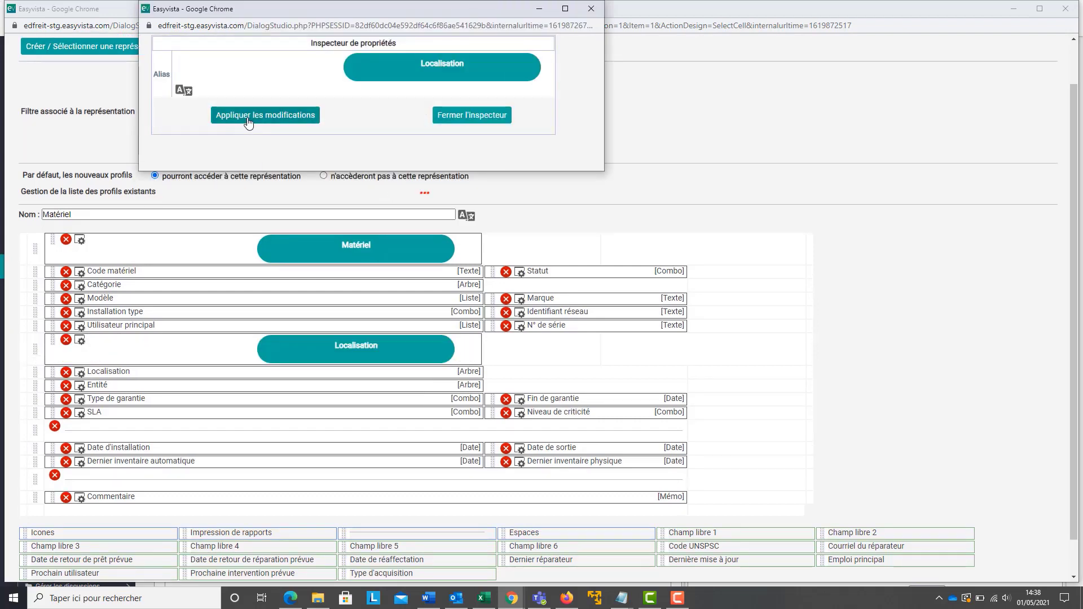
click(453, 117)
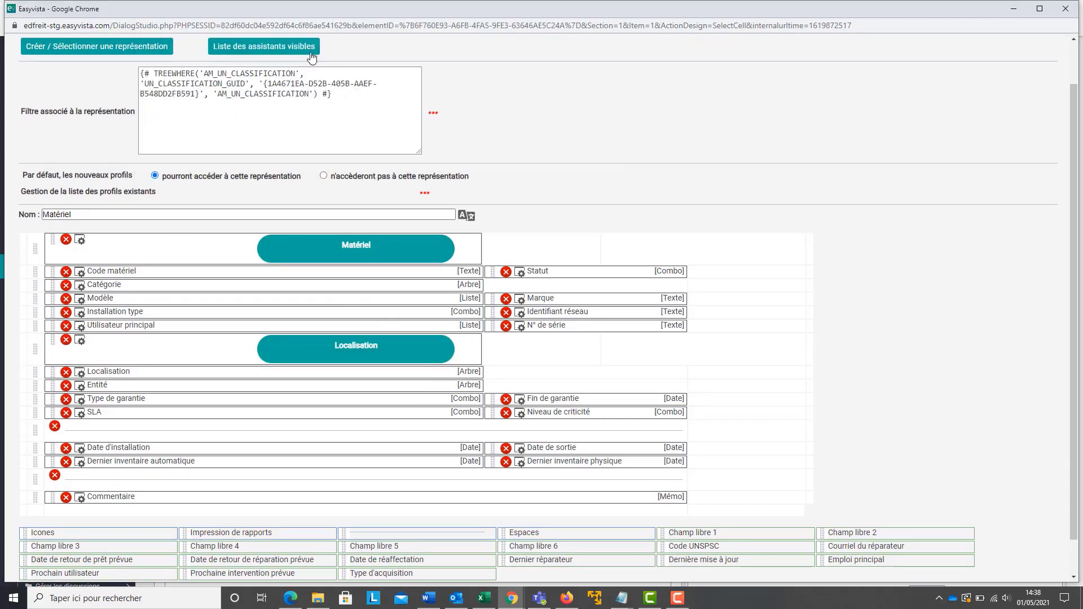
Save and close the conditional representation, confirming the changes.
scroll(296, 98, up, 2)
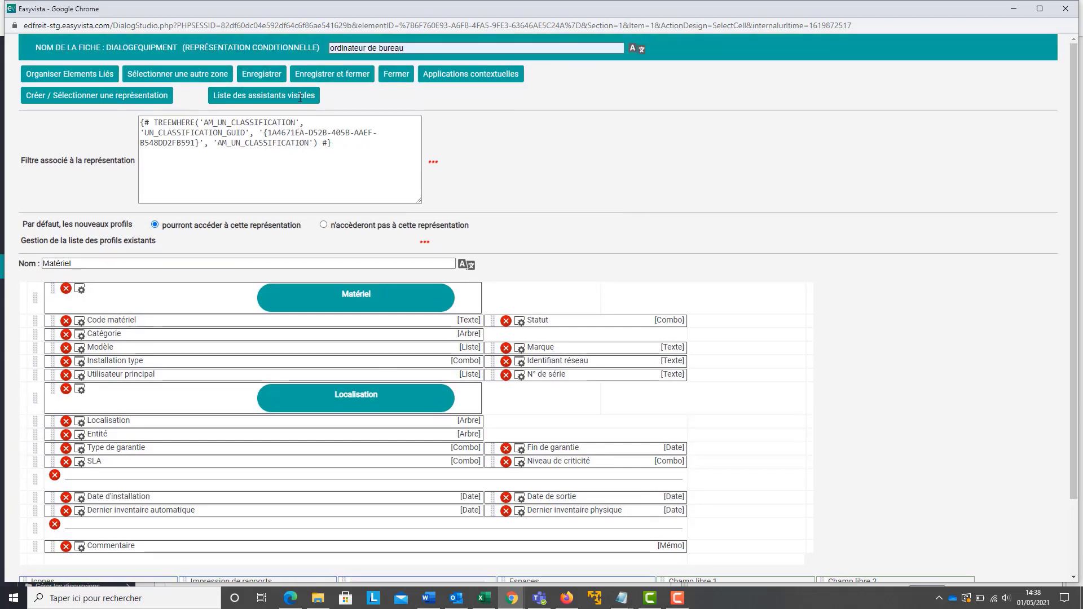
click(341, 79)
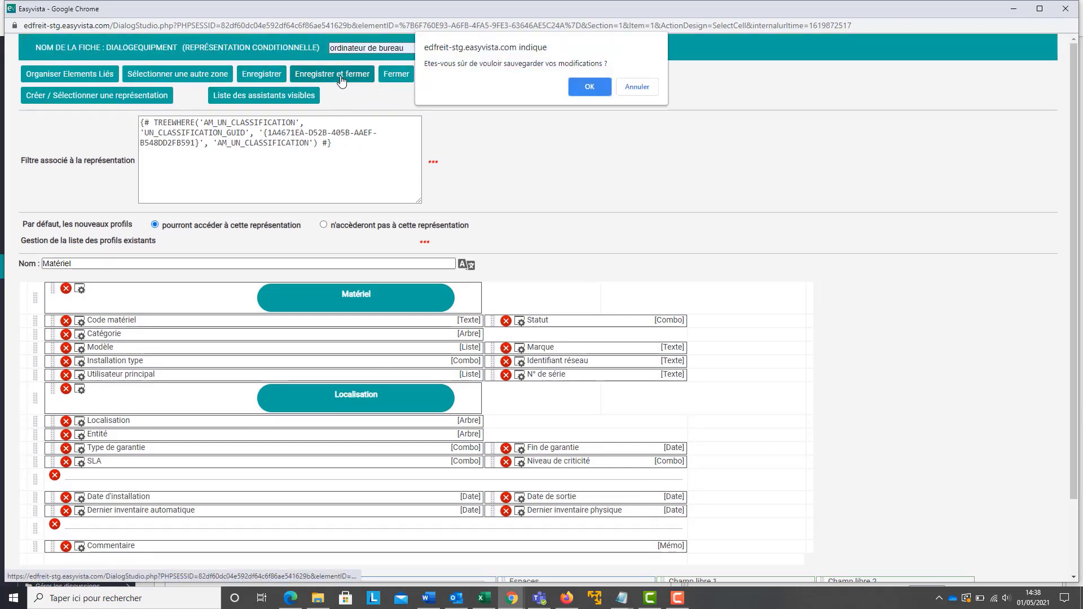
click(585, 90)
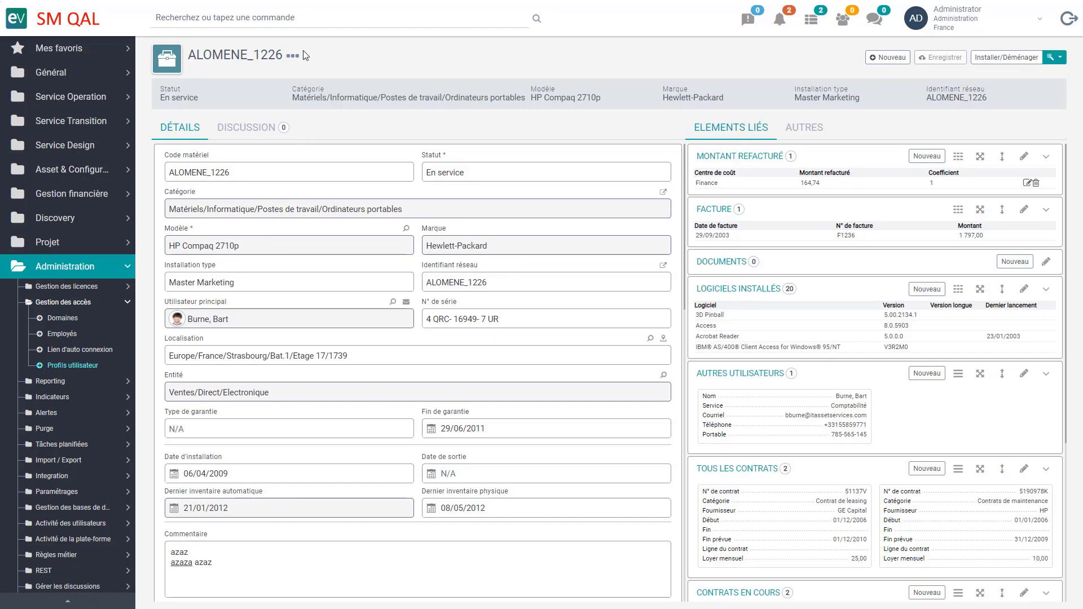
Open the ALOMENE_1086 equipment record from the recent items and check its form layout from the header down to Commentaire.
click(259, 22)
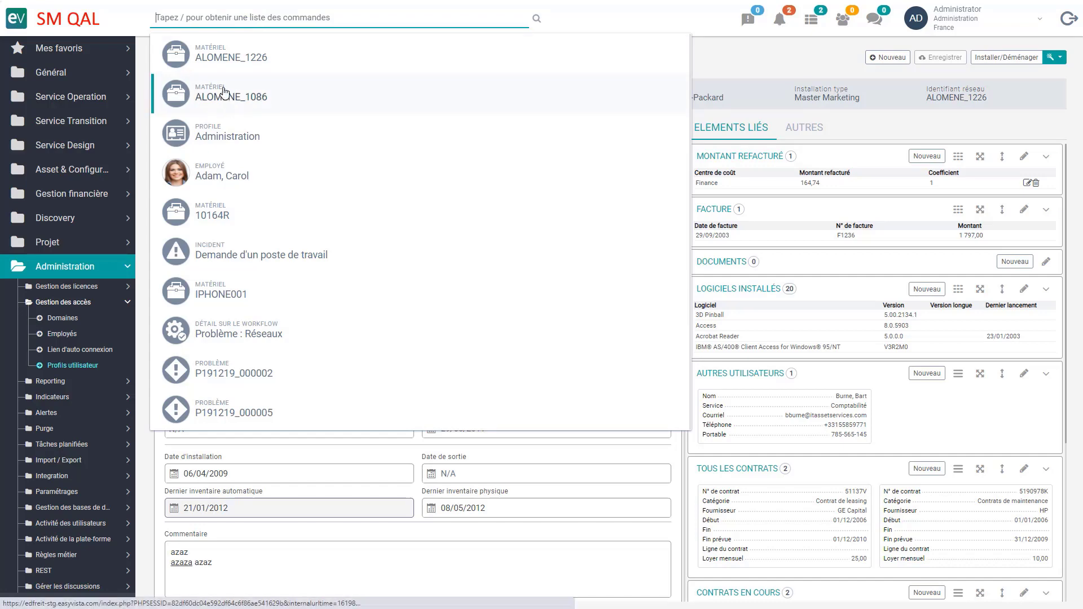
click(225, 93)
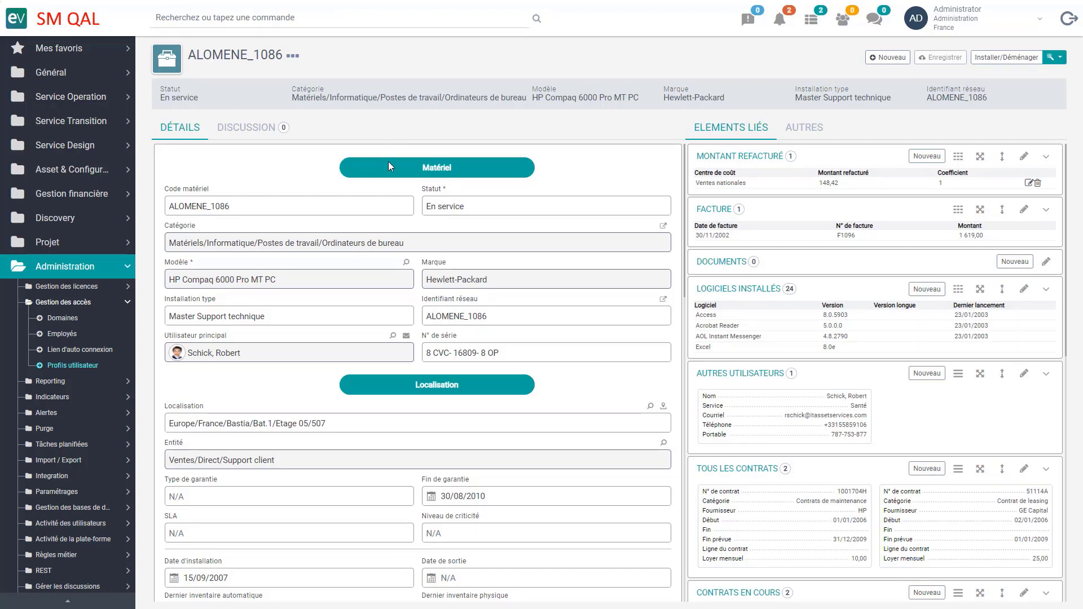
scroll(388, 162, down, 3)
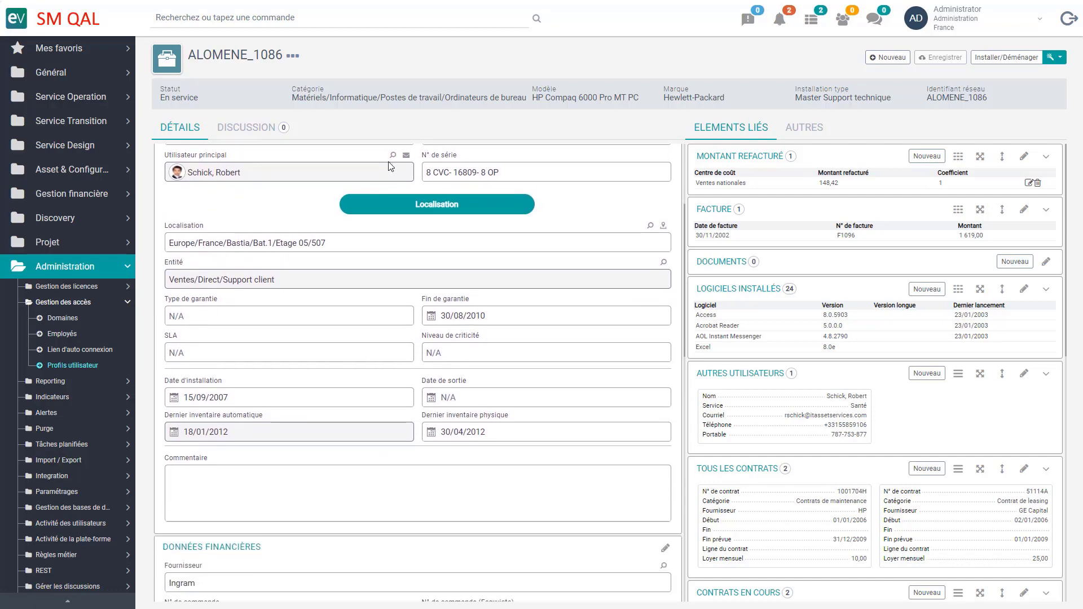
scroll(388, 165, up, 3)
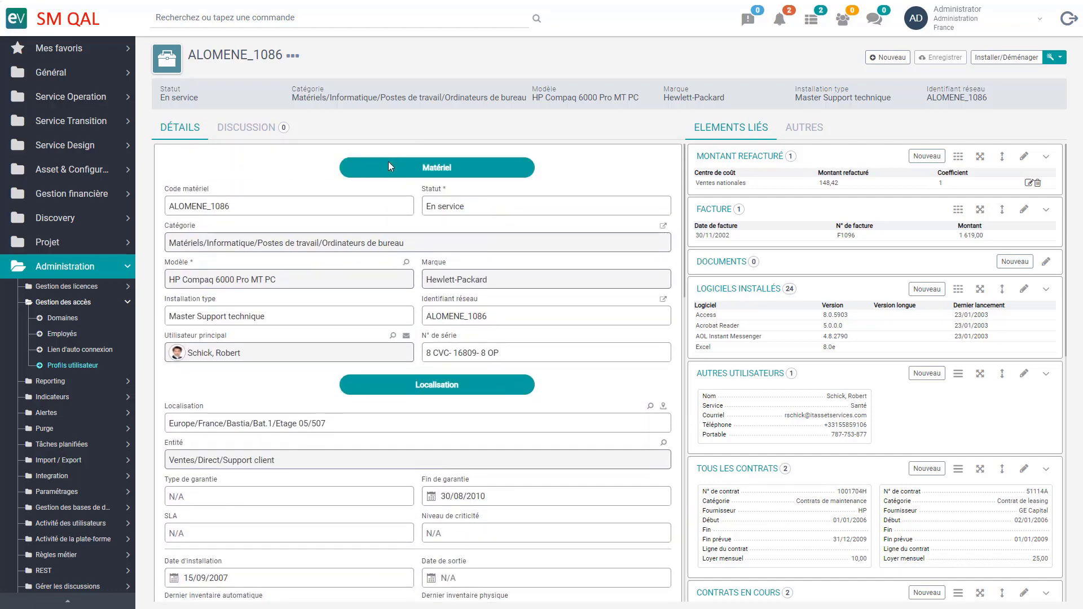